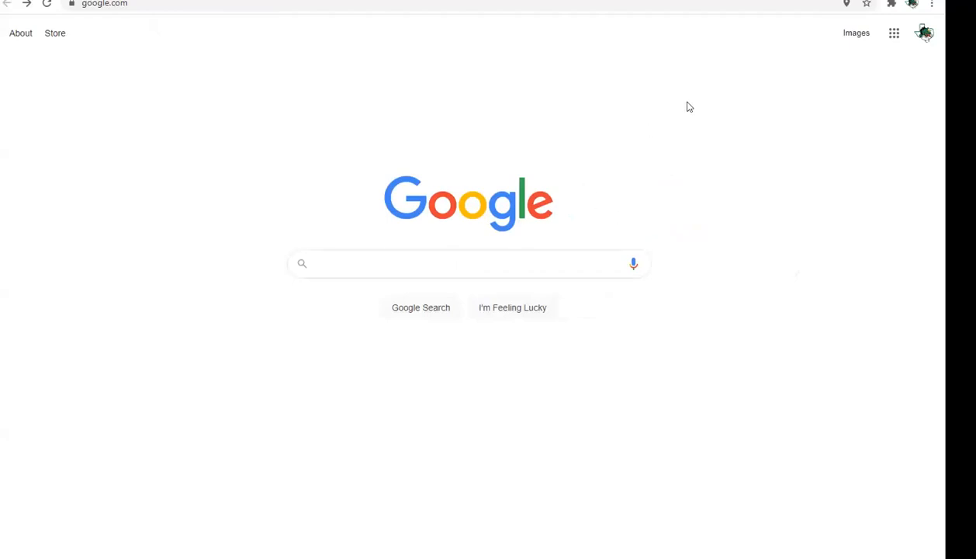
Step: Go to Google Drive and create a new blank Google Sheets spreadsheet
left_click(893, 34)
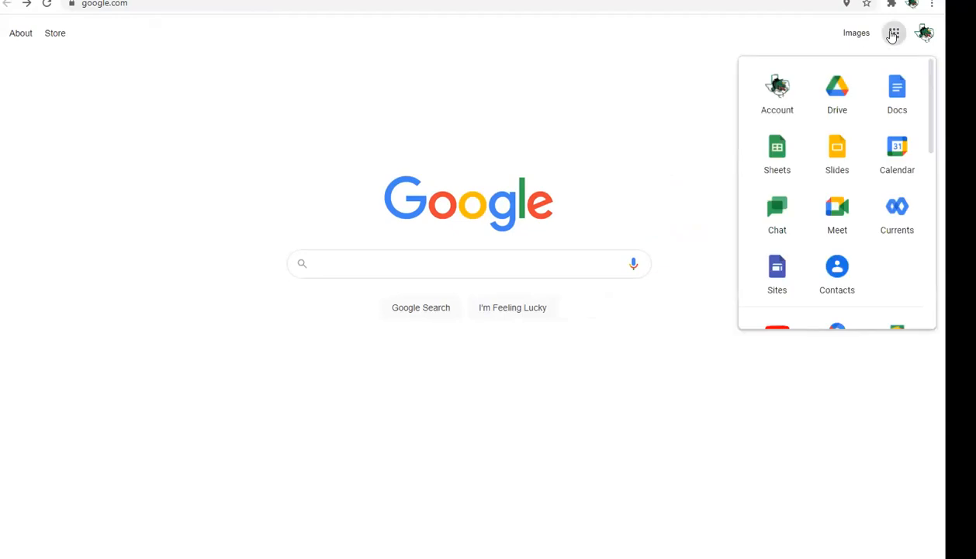
left_click(840, 88)
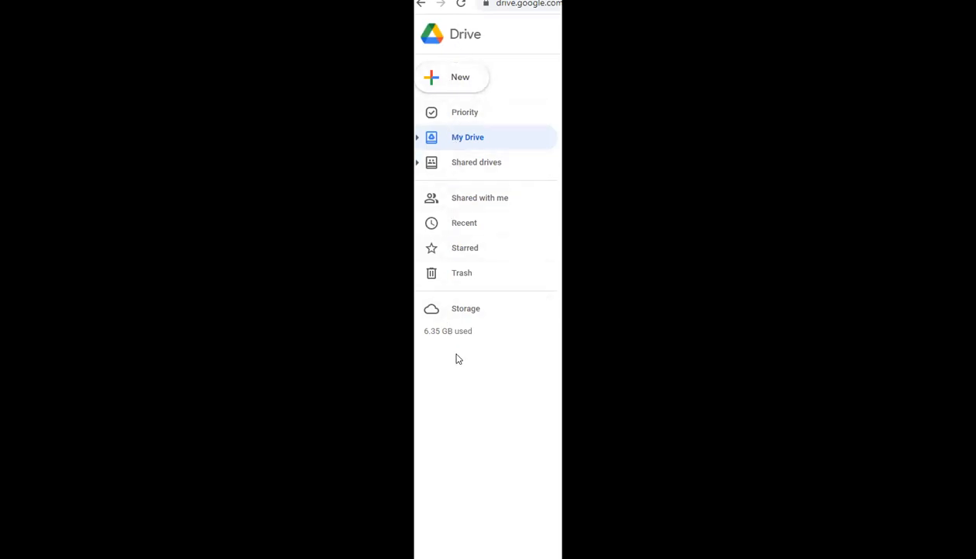
left_click(459, 77)
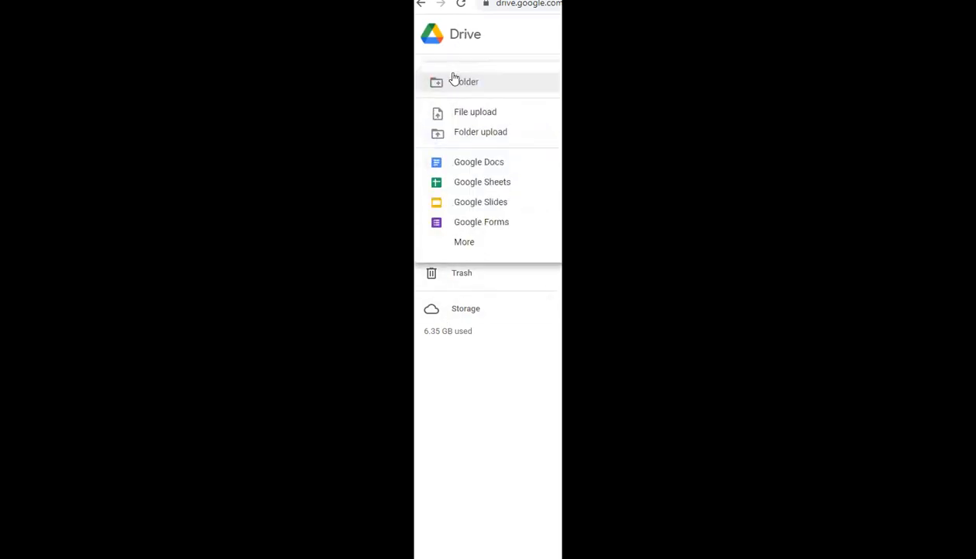
left_click(475, 186)
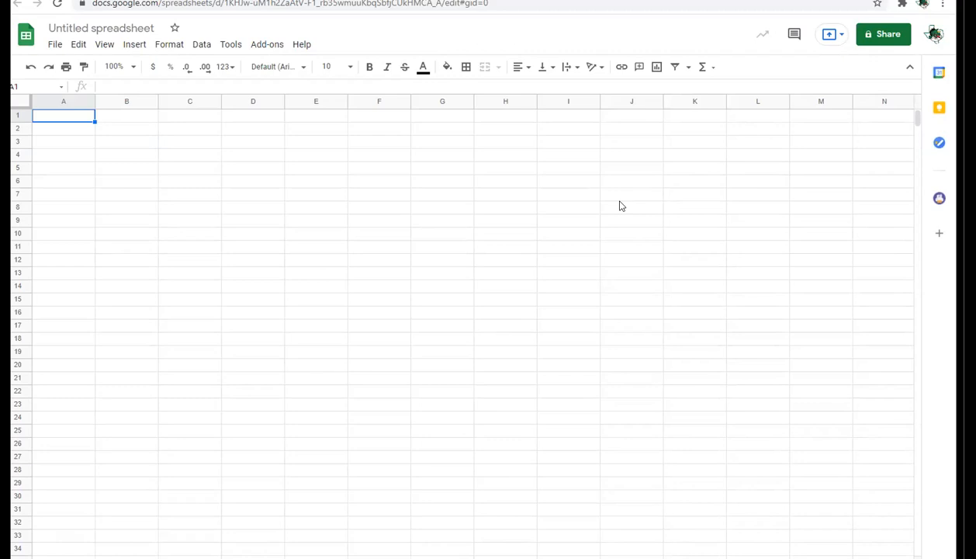
Step: Enter 40, 24, 29, 32, 28, 36, 33, 25, 34 and 39 down column A in cells A2 to A11
left_click(77, 132)
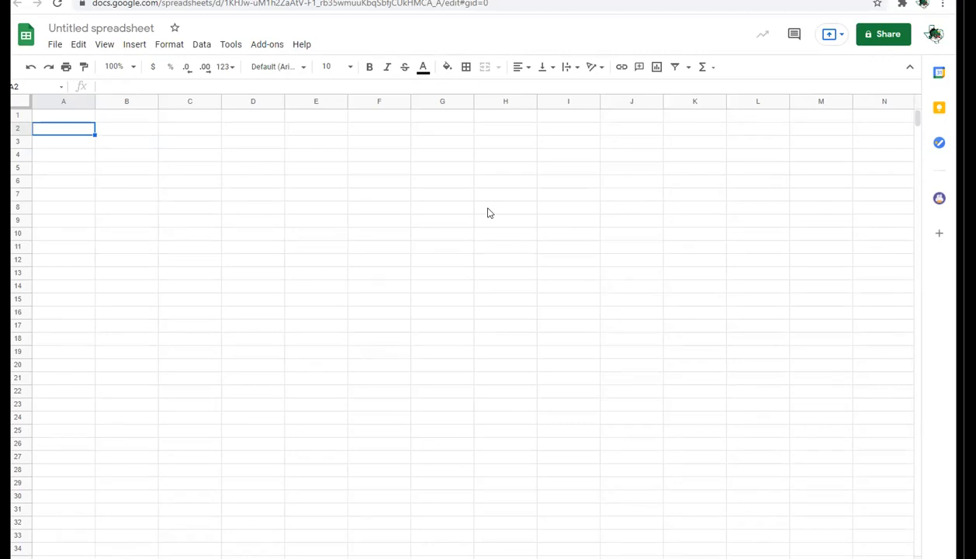
type("40")
key("Return")
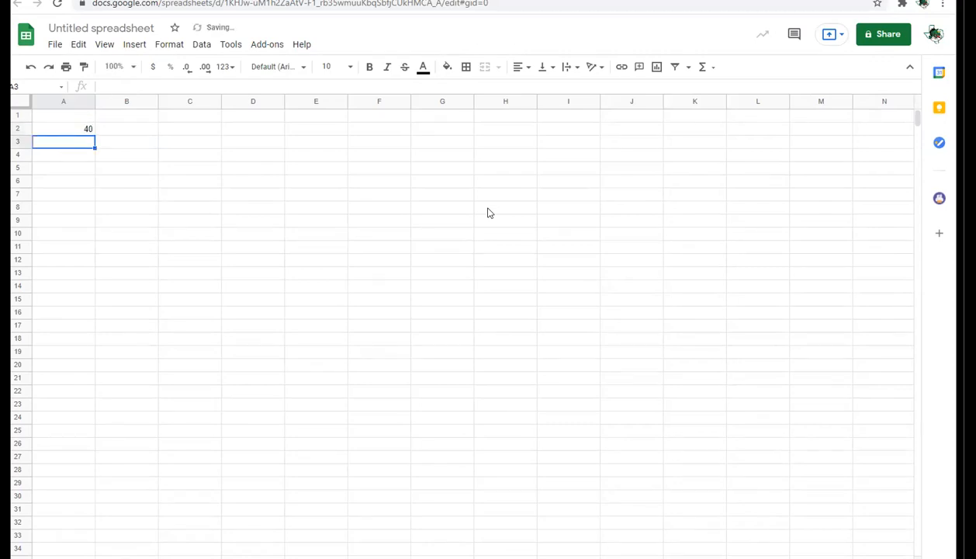
type("24")
key("Return")
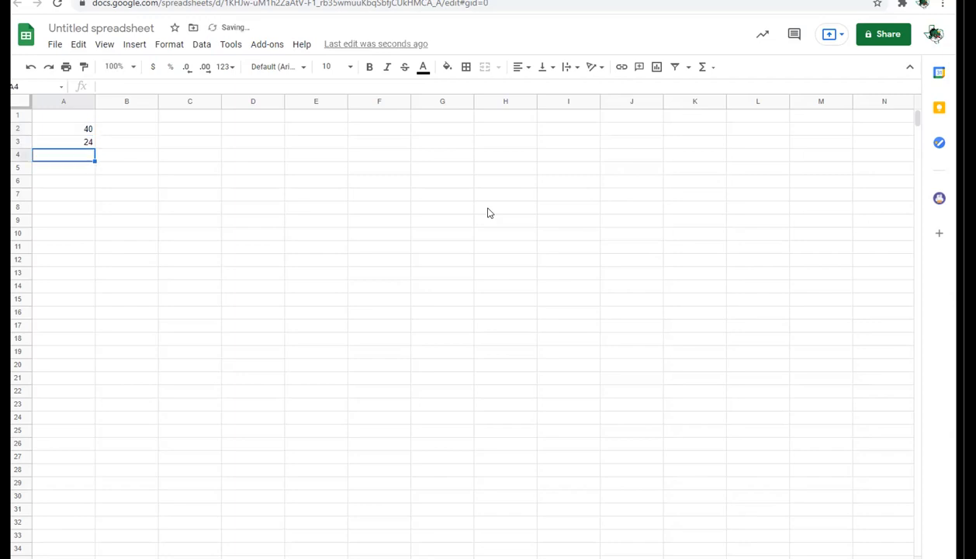
type("29")
key("Return")
type("32")
key("Return")
type("28")
key("Return")
type("36")
key("Return")
type("33")
key("Return")
type("25")
key("Return")
type("34")
key("Return")
type("39")
key("Return")
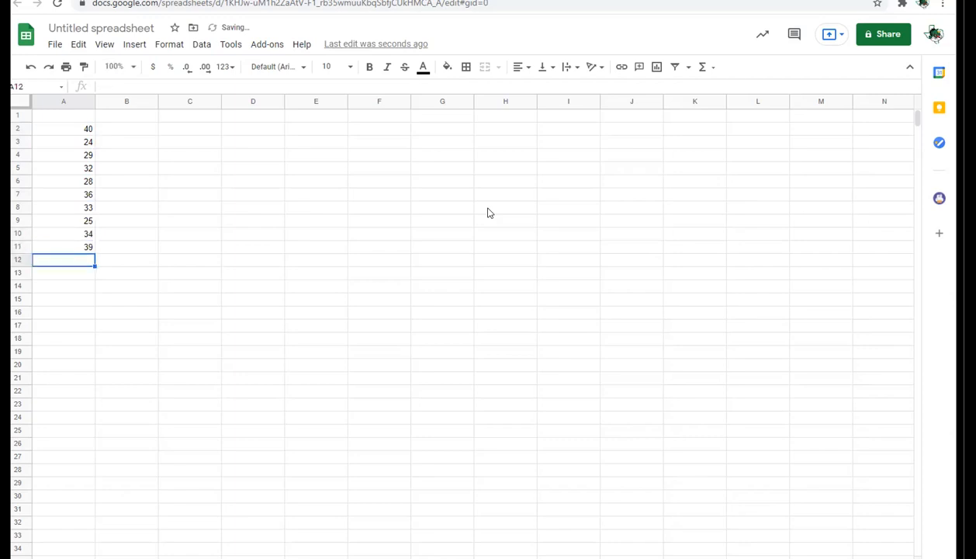
Step: Enter 36, 28, 50, 24, 26, 28, 23, 28 and 18 down column A in cells A12 to A20
type("36")
key("Return")
type("28")
key("Return")
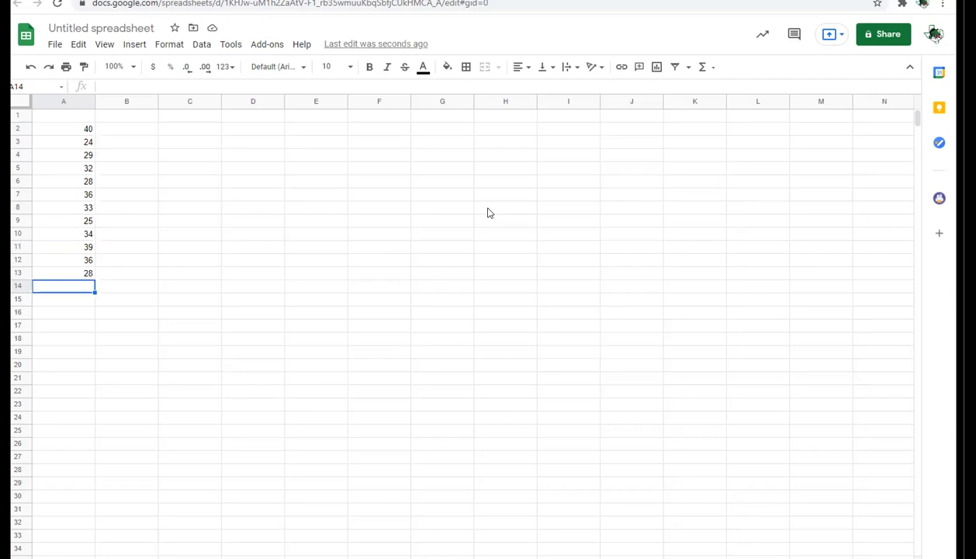
type("50")
key("Return")
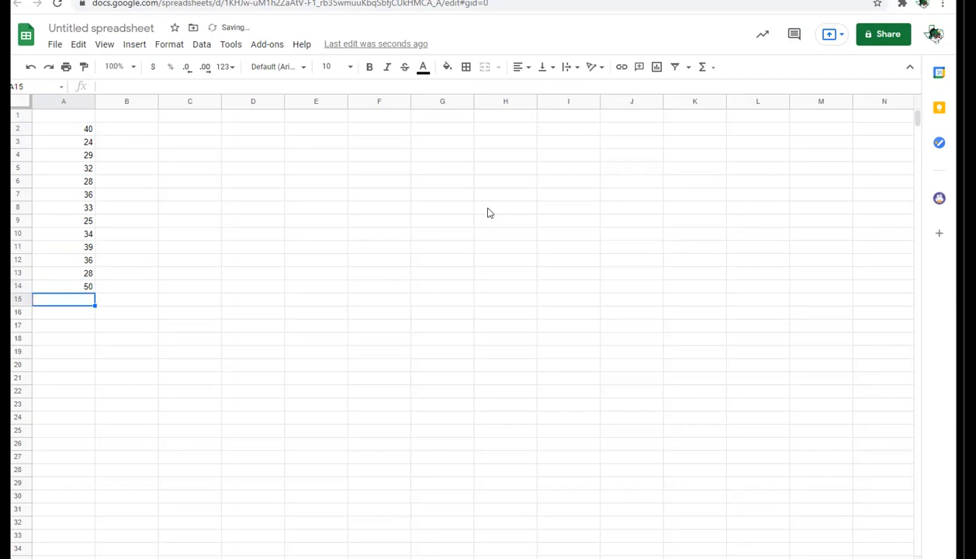
type("24")
key("Return")
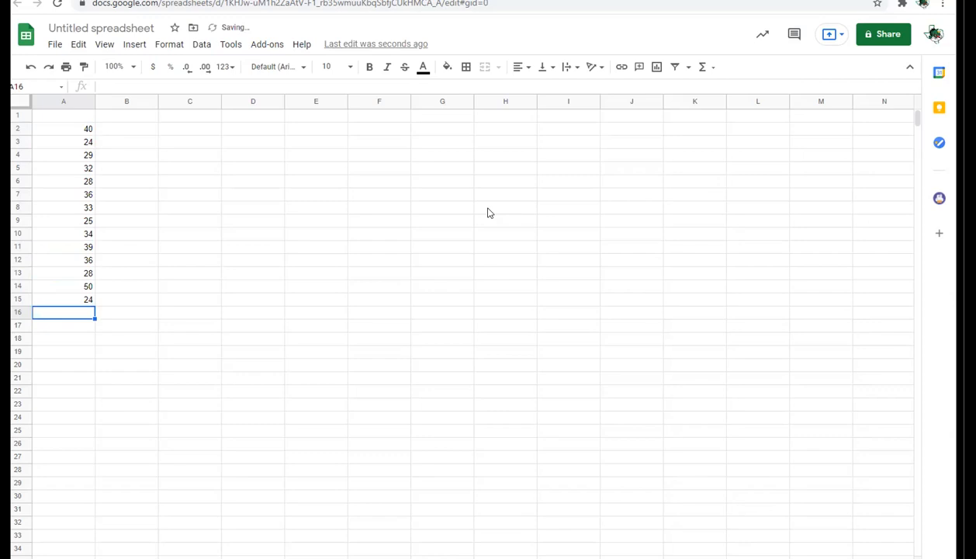
type("26")
key("Return")
type("28")
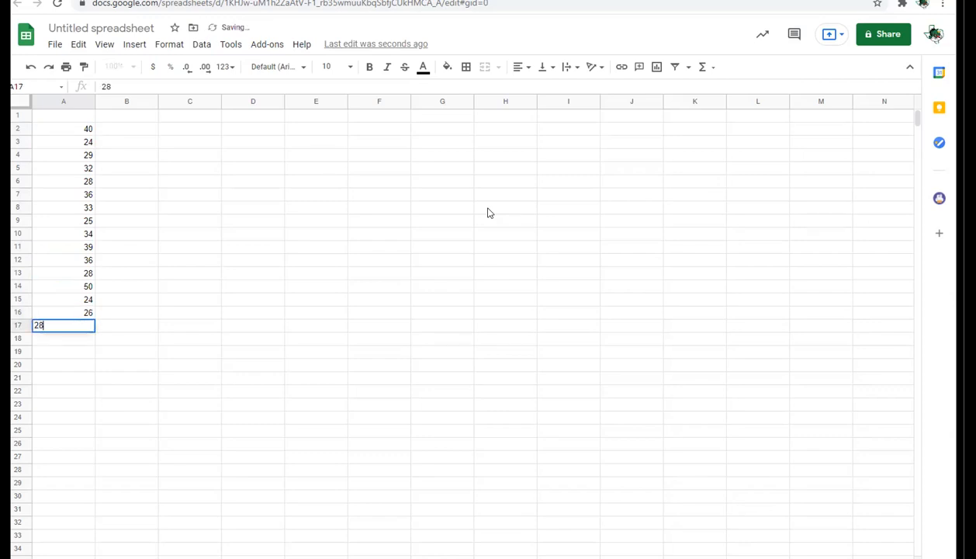
key("Return")
type("23")
key("Return")
type("28")
key("Return")
type("18")
key("Return")
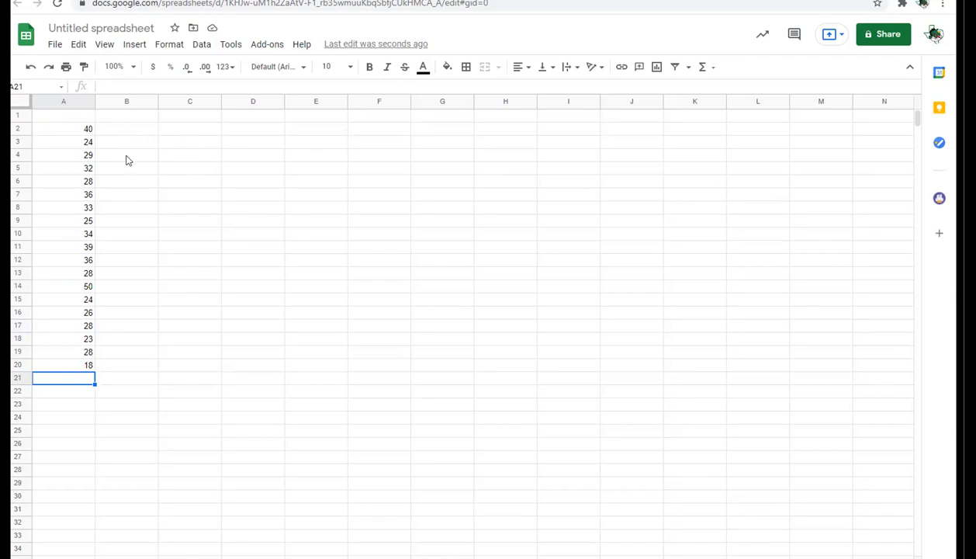
Step: Enter the heading Touchdown Passes in cell A1 above the numbers
left_click(60, 116)
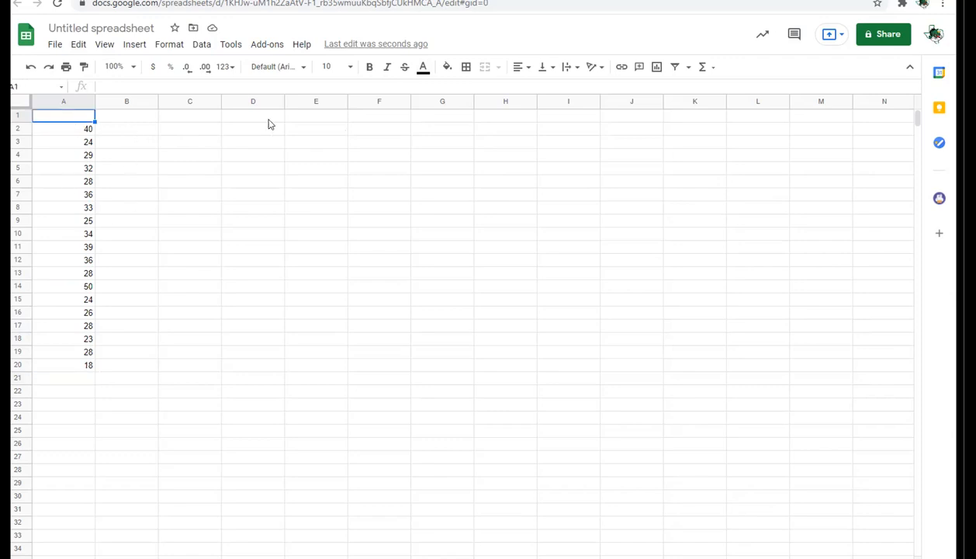
type("Touchdown Passes")
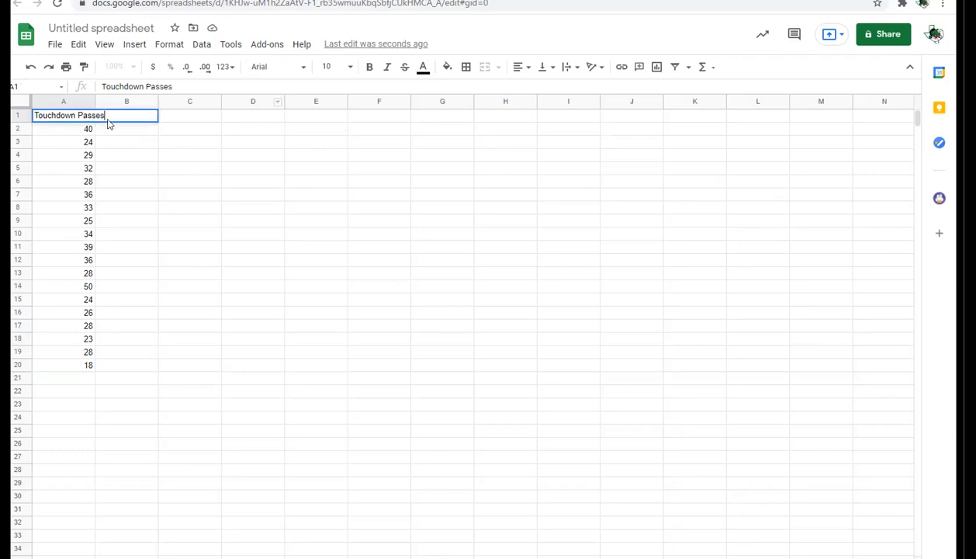
left_click(108, 145)
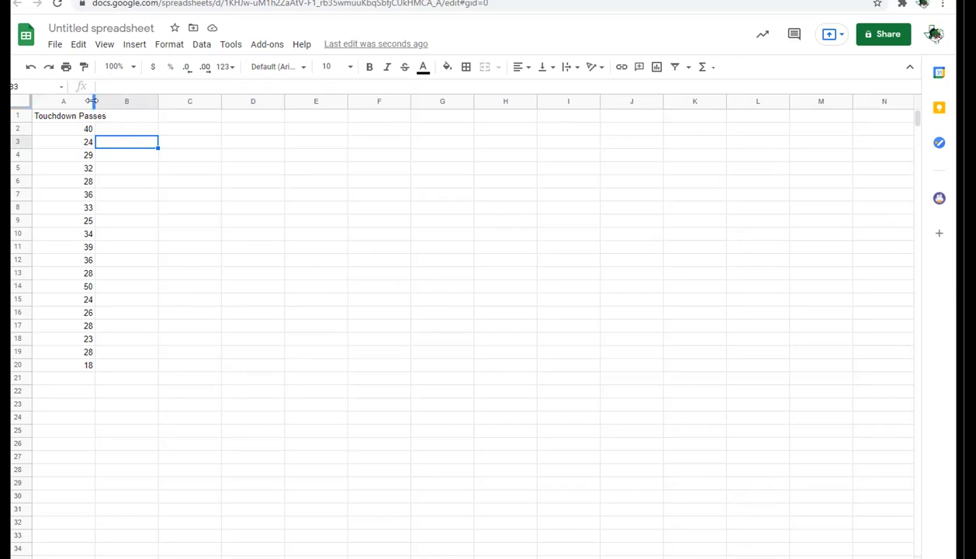
Step: Narrow column A to less than the heading's width and set the text in cell A1 to wrap
left_click_drag(92, 101, 128, 101)
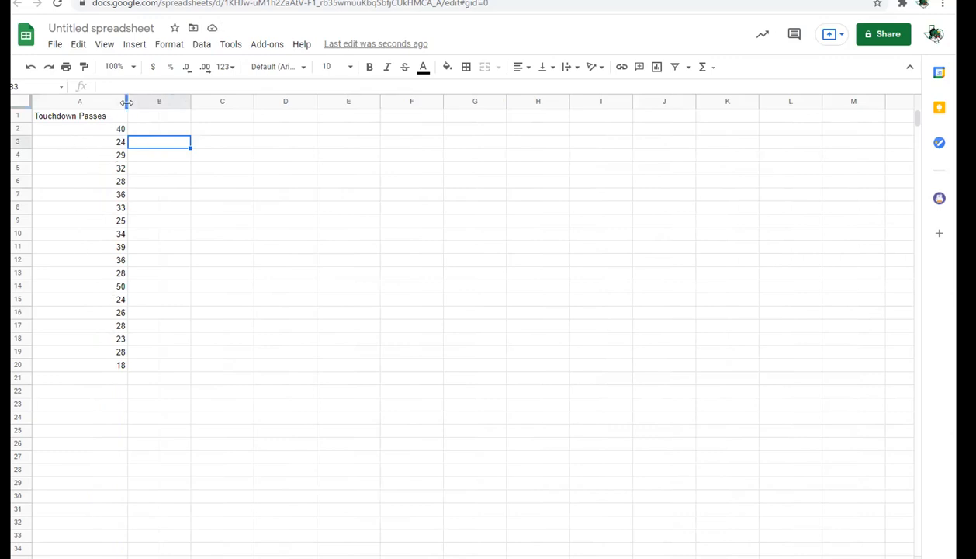
left_click_drag(124, 103, 79, 100)
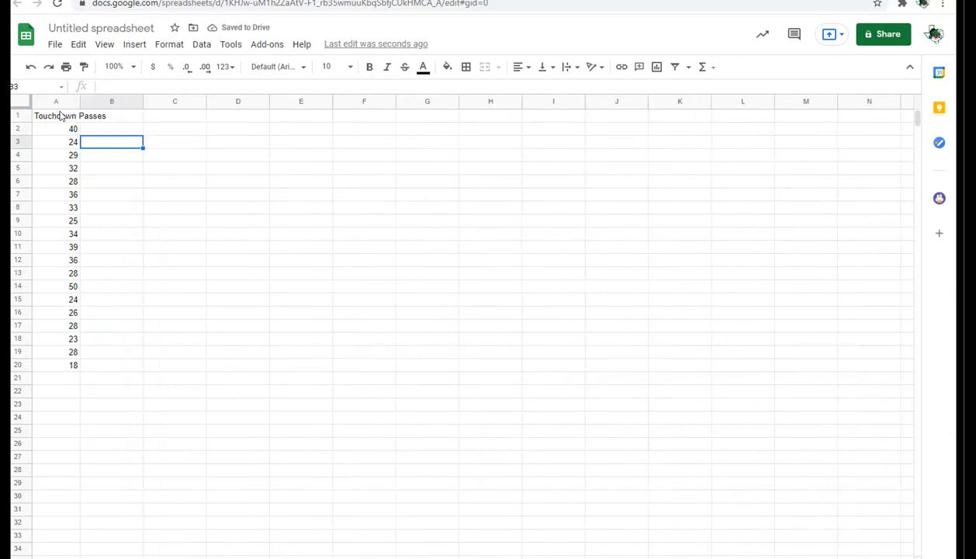
left_click(58, 115)
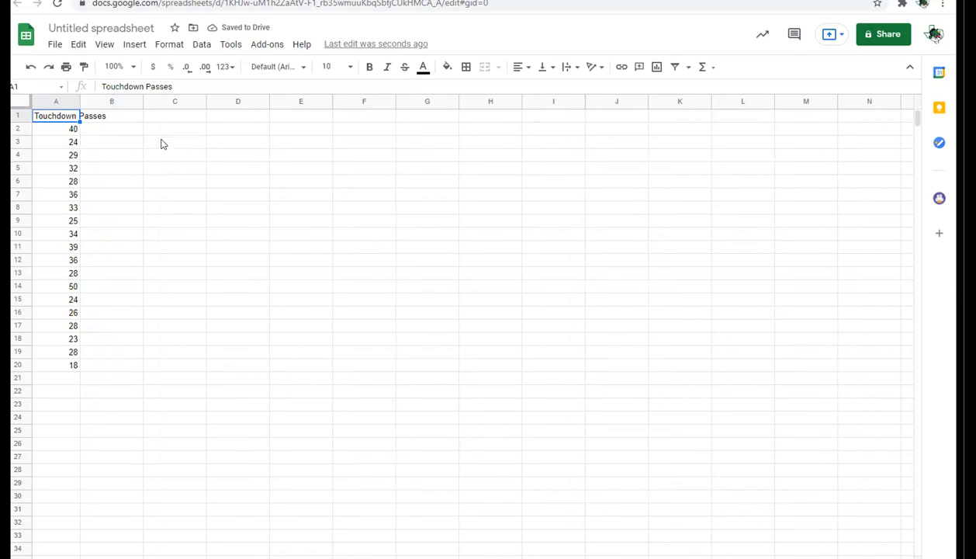
left_click(173, 45)
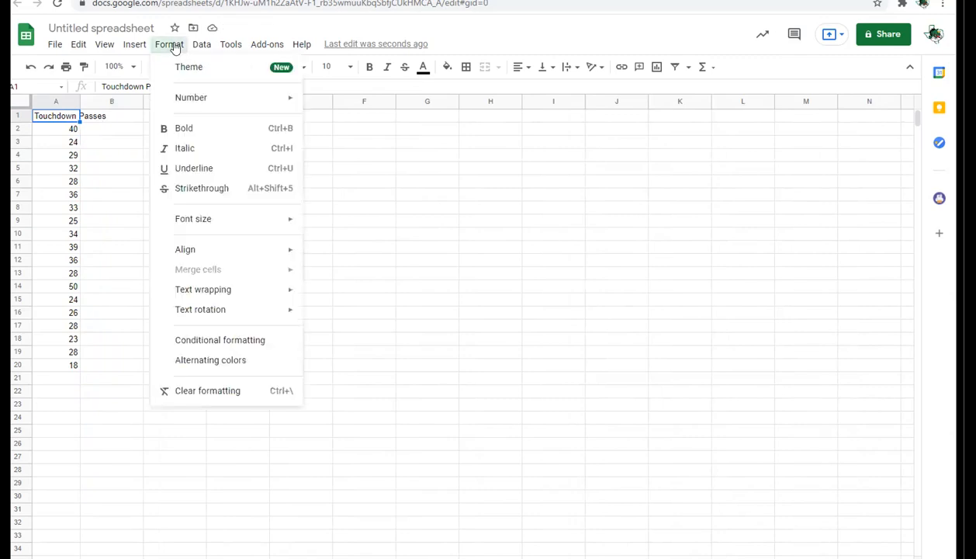
mouse_move(204, 290)
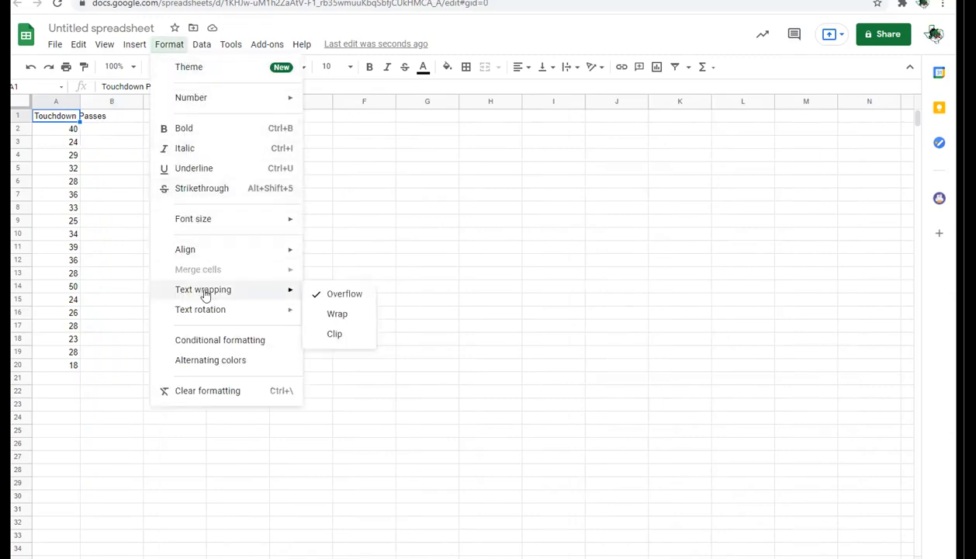
left_click(341, 314)
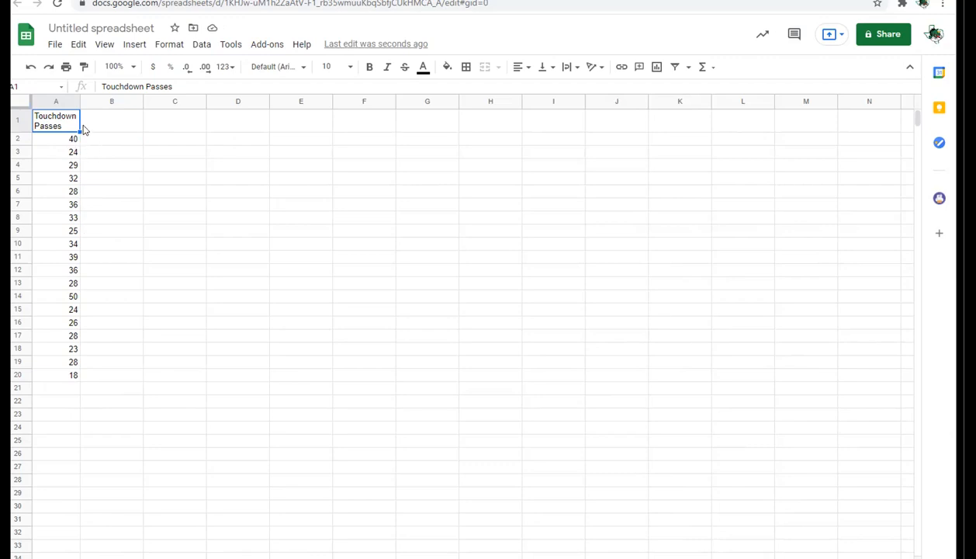
Step: Center-align the value in cell A3 horizontally
left_click(52, 153)
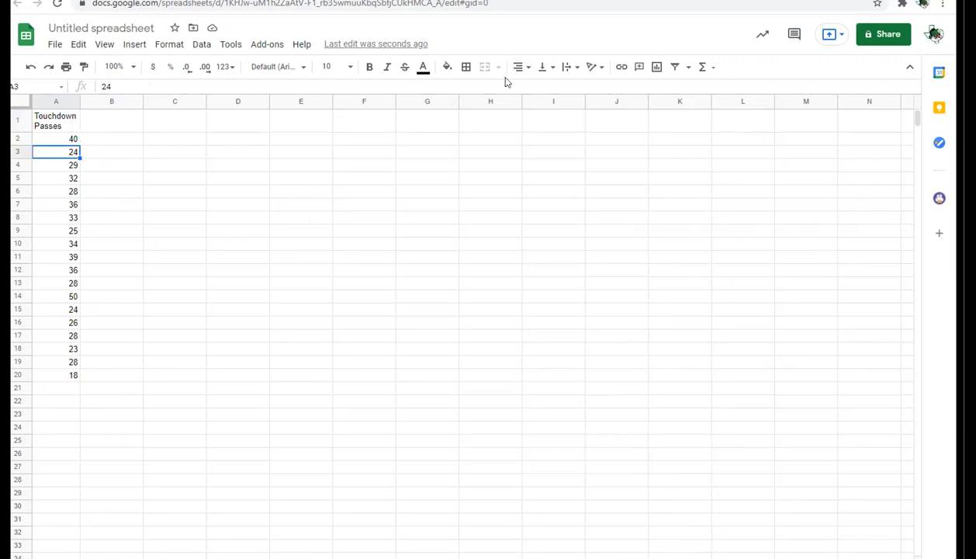
left_click(525, 69)
left_click(536, 88)
Step: Center-align the whole of column A horizontally, including the heading
left_click(53, 103)
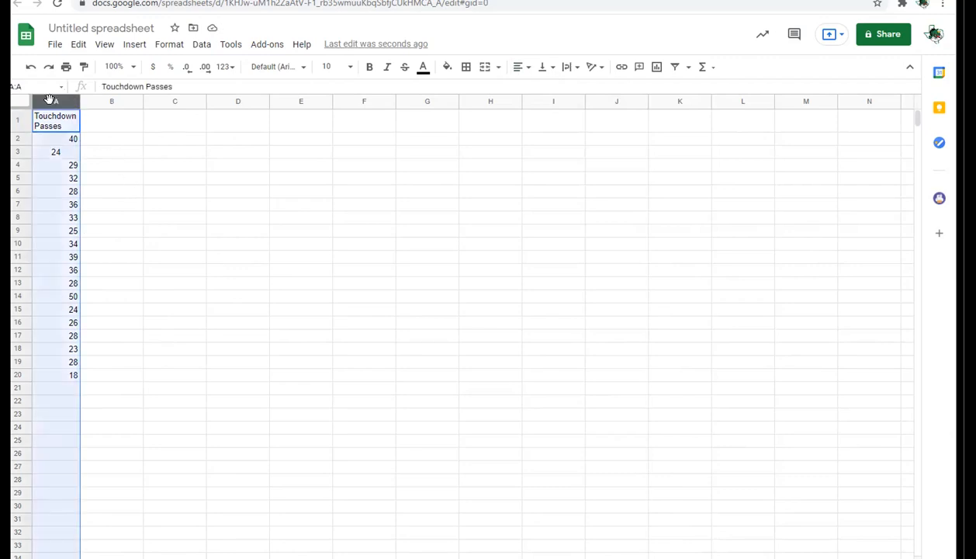
left_click(520, 69)
left_click(536, 88)
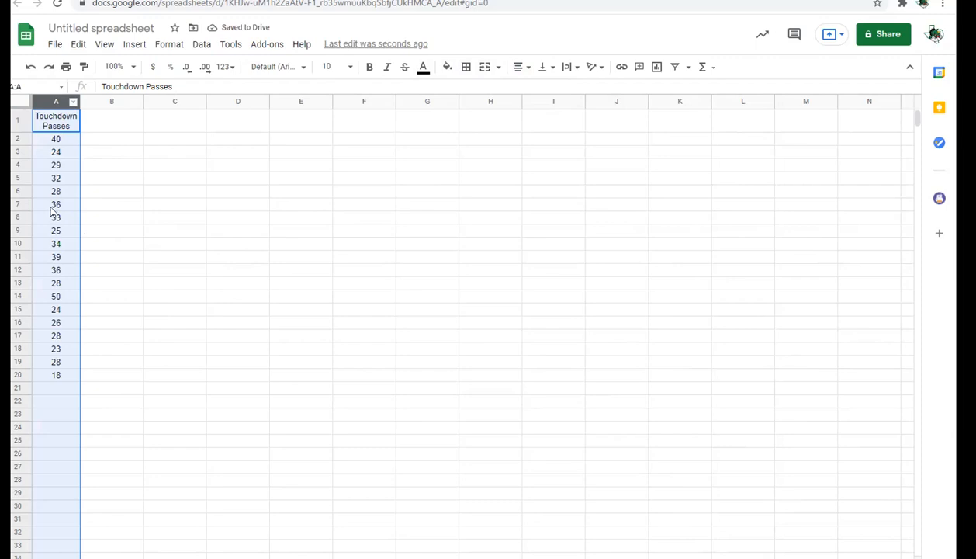
left_click(116, 141)
Step: Change the font of the whole of column A to Comic Sans MS
left_click(45, 101)
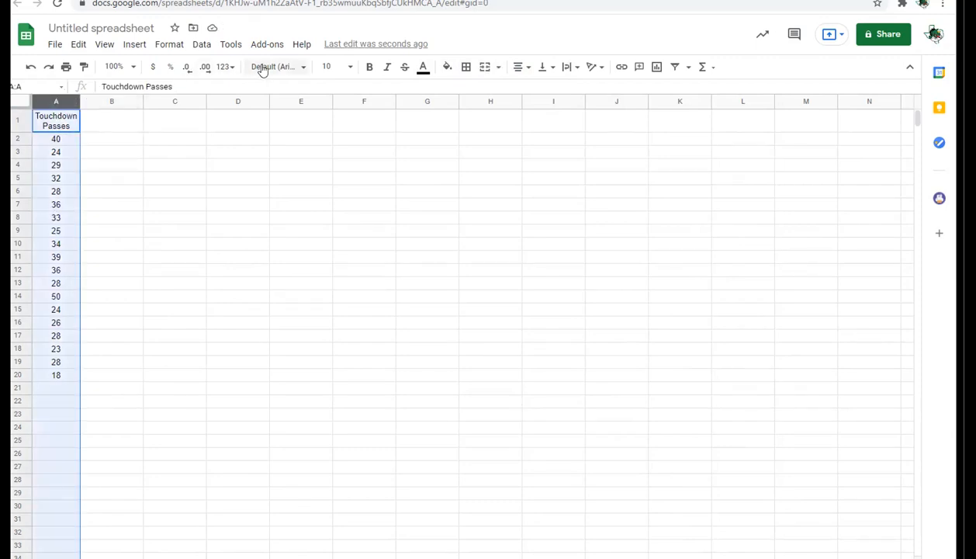
left_click(302, 69)
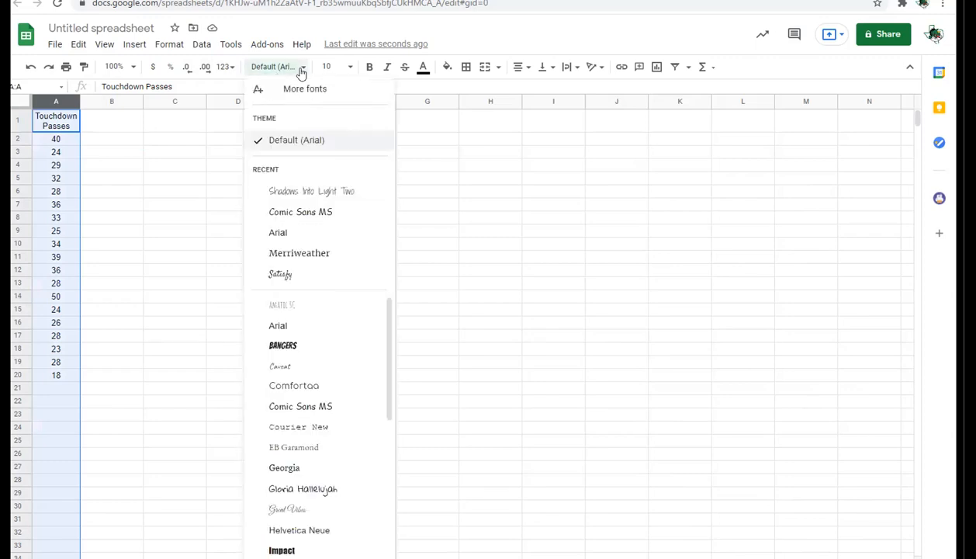
left_click(300, 214)
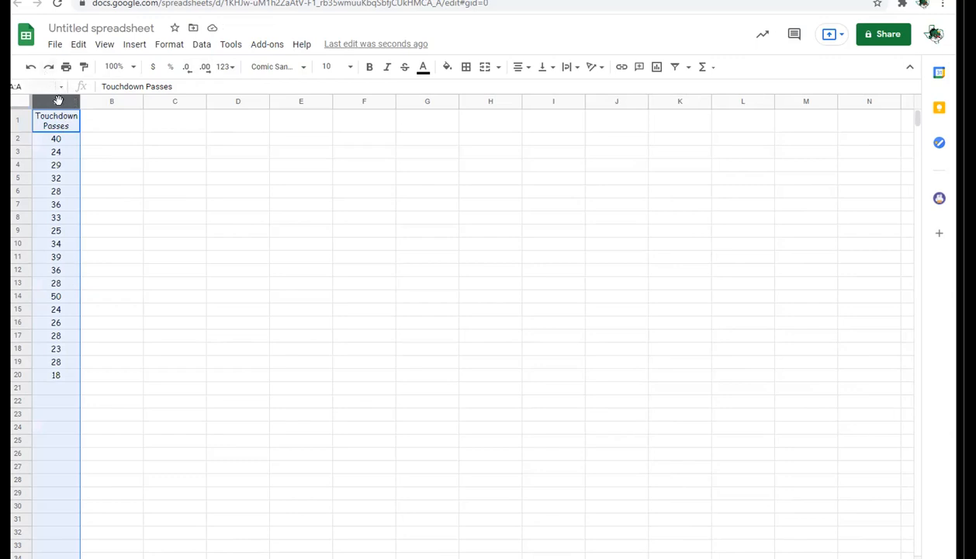
left_click(134, 156)
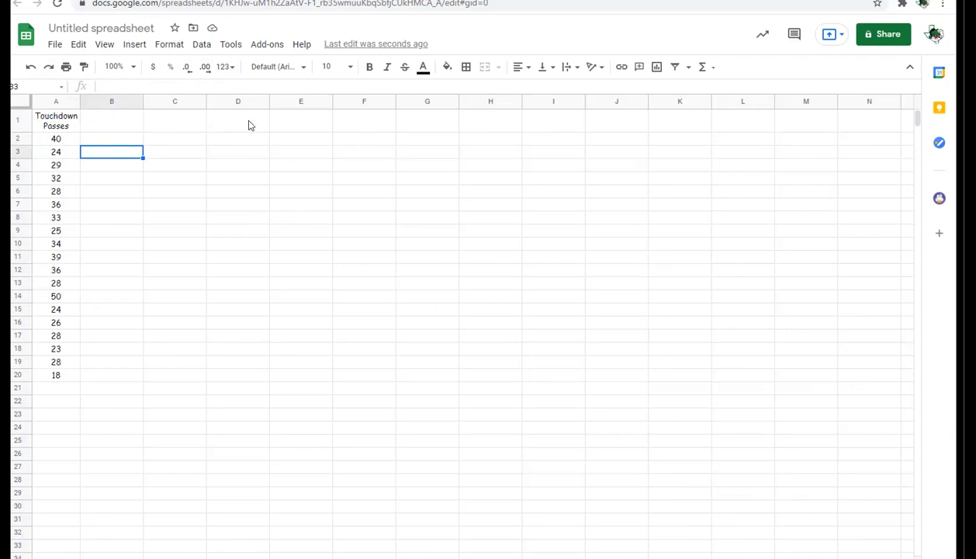
Step: Set the font size of row 1 to 12 and widen column A so the word Touchdown fits on one line
left_click(18, 119)
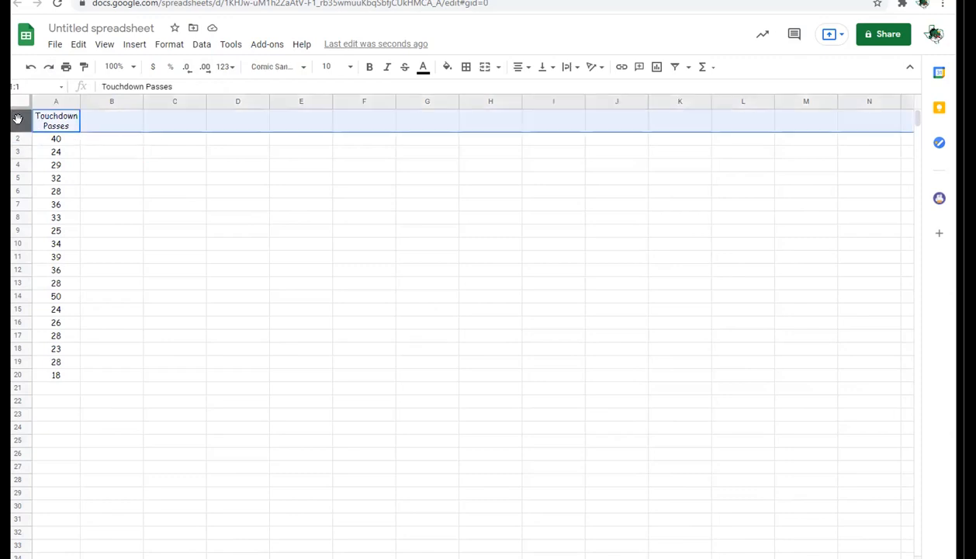
left_click(350, 68)
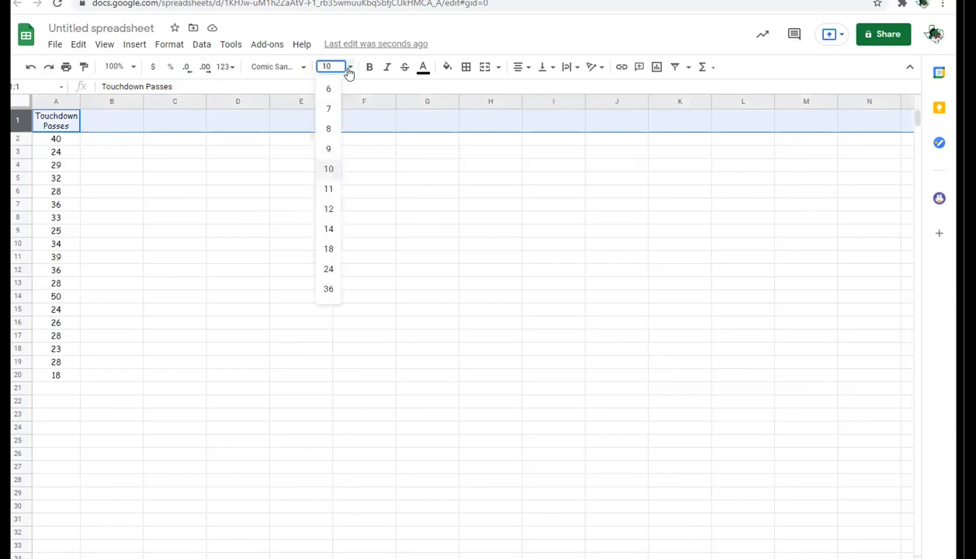
left_click(330, 211)
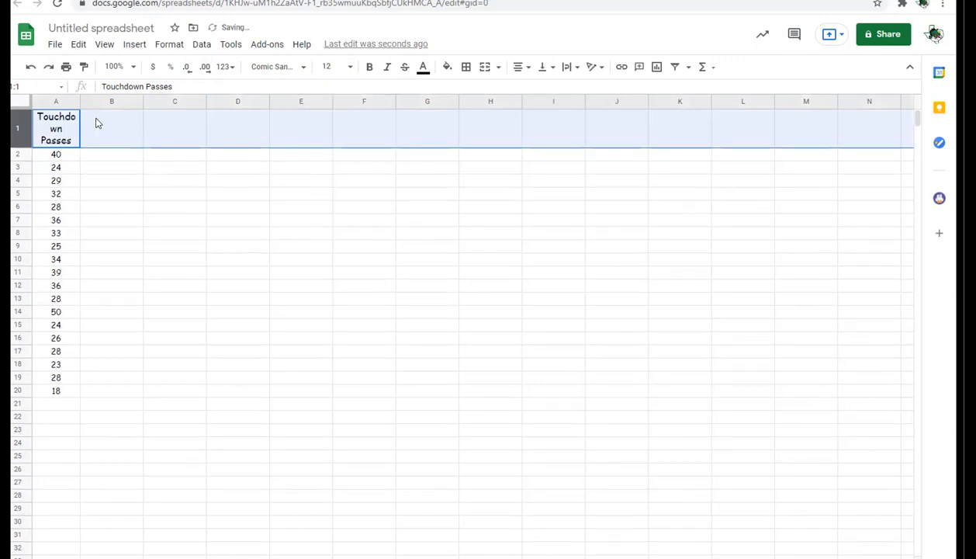
left_click_drag(78, 100, 90, 101)
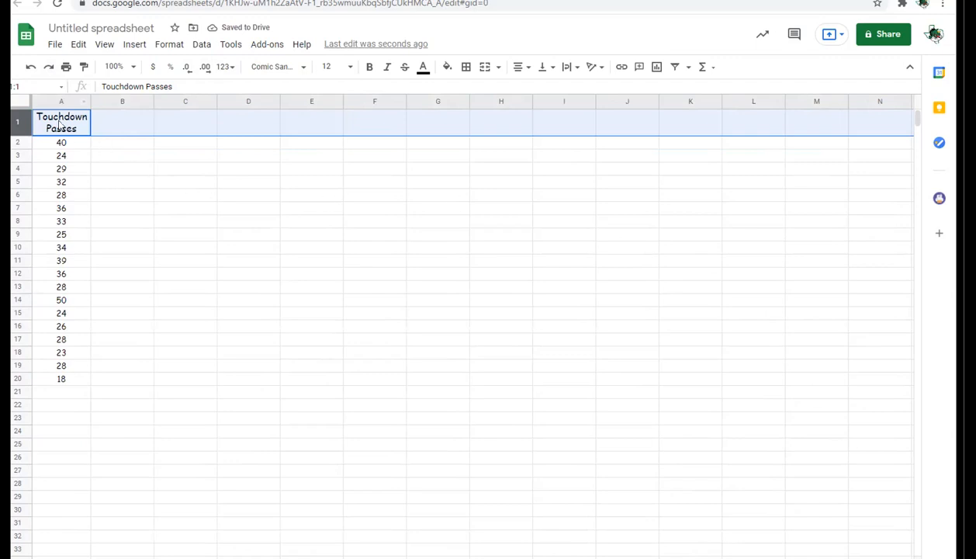
left_click(22, 107)
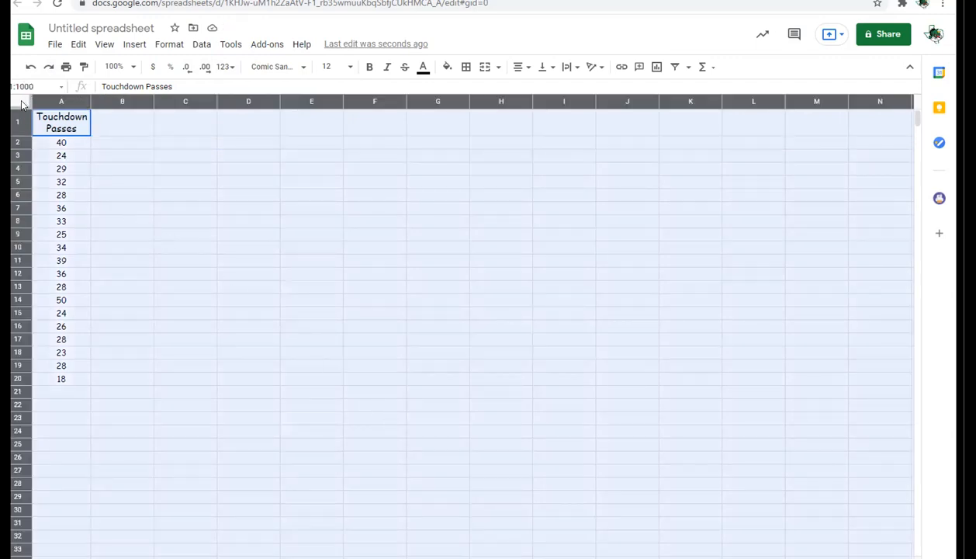
left_click(129, 172)
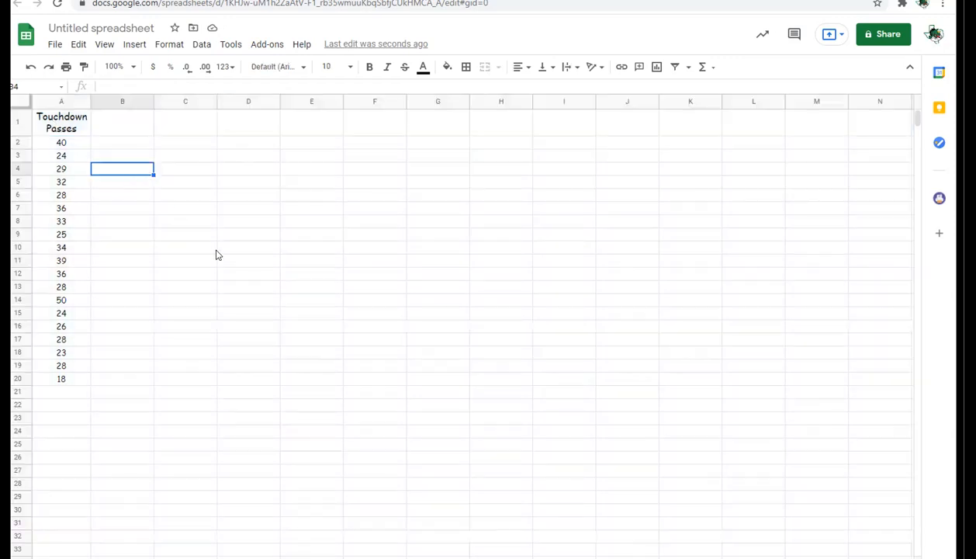
Step: Color the Touchdown Passes heading in cell A1 orange and make it italic
left_click(75, 124)
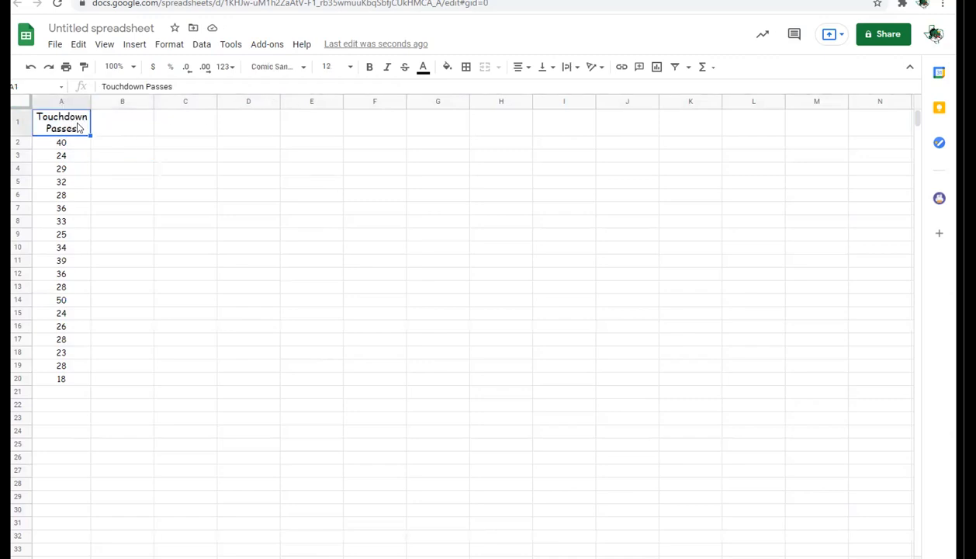
left_click(423, 68)
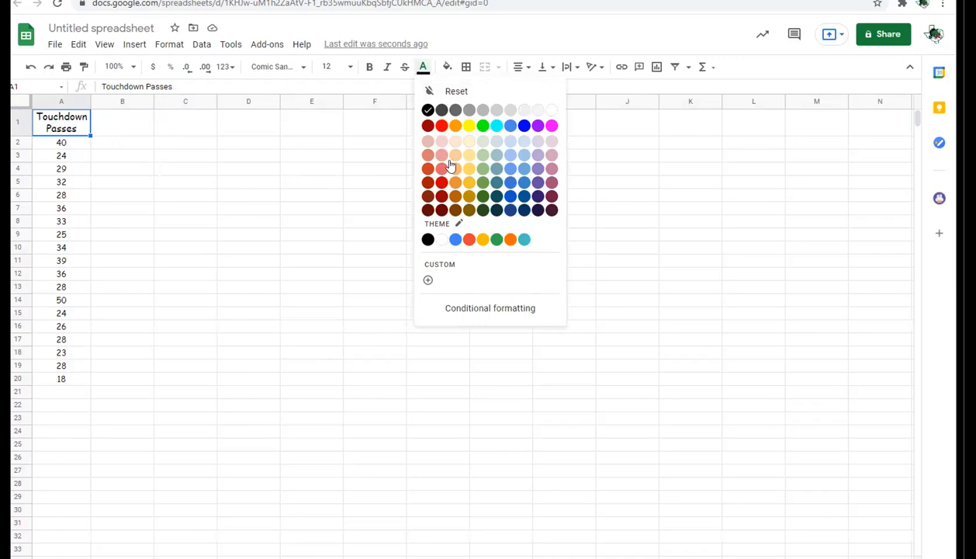
left_click(510, 239)
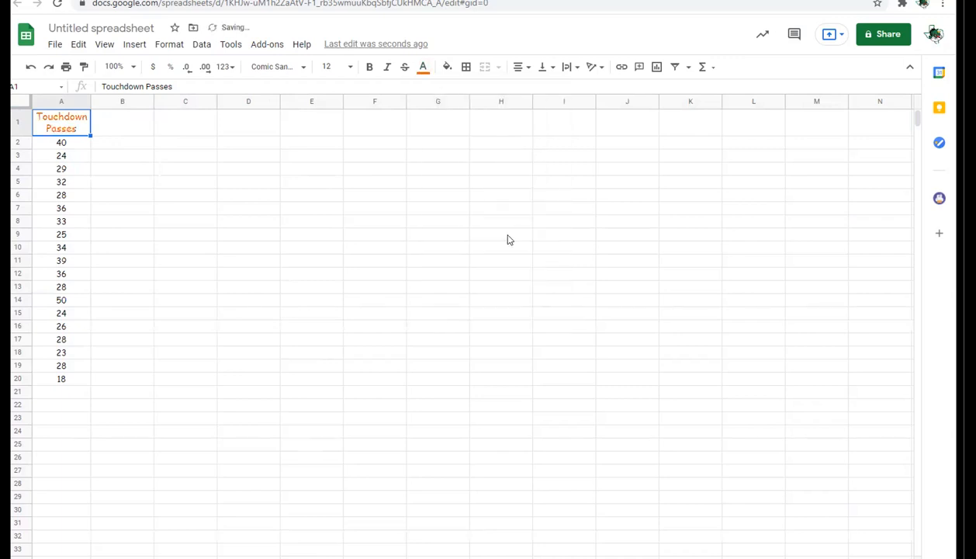
left_click(367, 68)
left_click(385, 69)
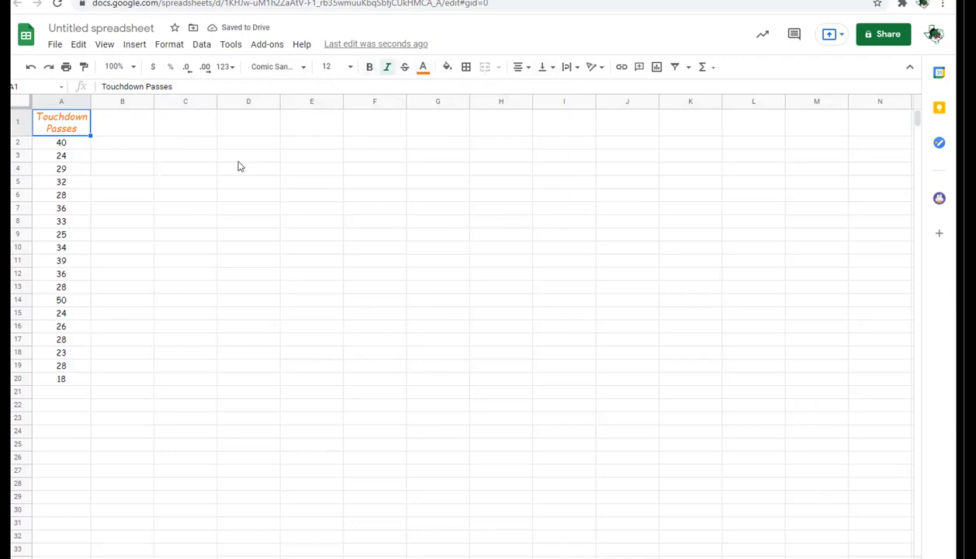
Step: Insert a histogram chart of the values in A2:A20 and move it up beside the data, near row 2
left_click(71, 144)
left_click_drag(70, 144, 75, 377)
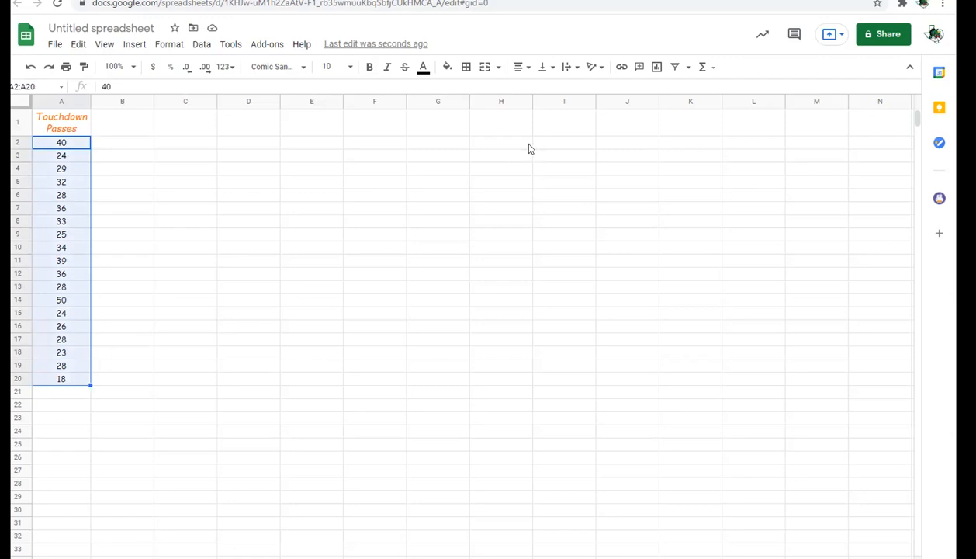
left_click(657, 68)
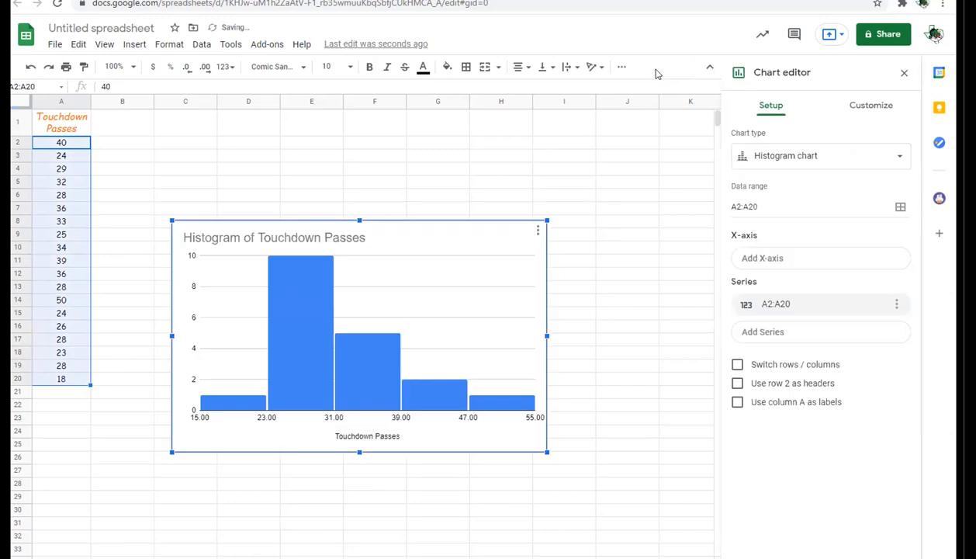
left_click(376, 238)
left_click_drag(383, 221, 370, 154)
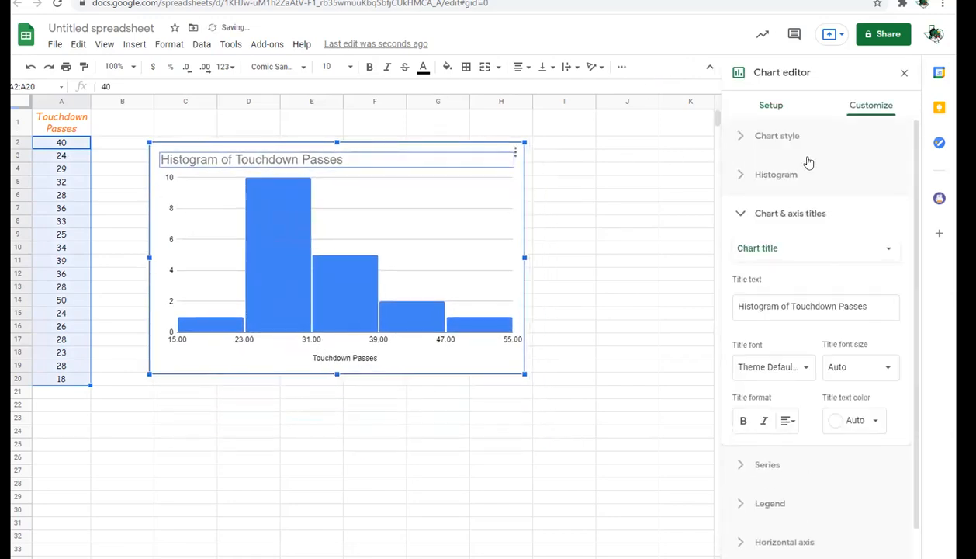
Step: Look through the chart style settings and the available chart types, keeping the histogram chart
left_click(780, 149)
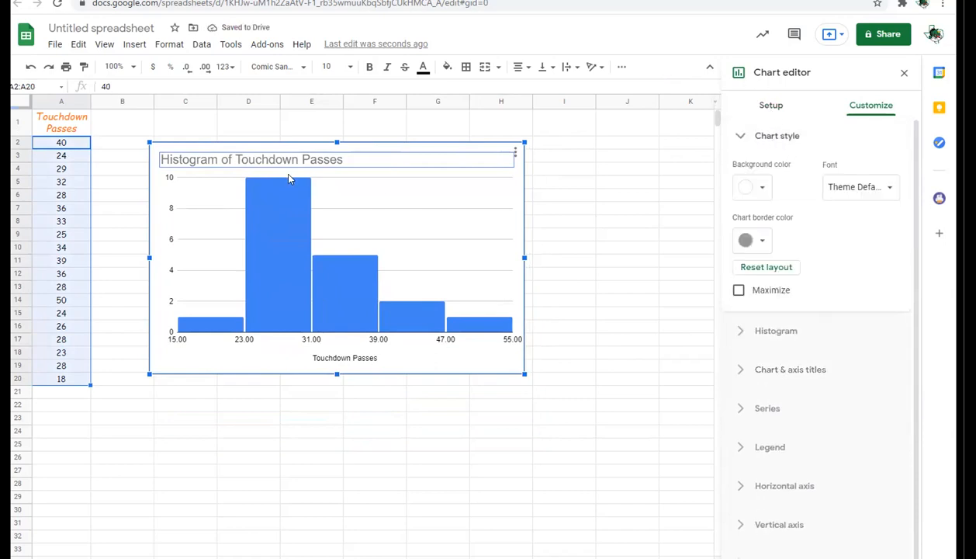
left_click(771, 105)
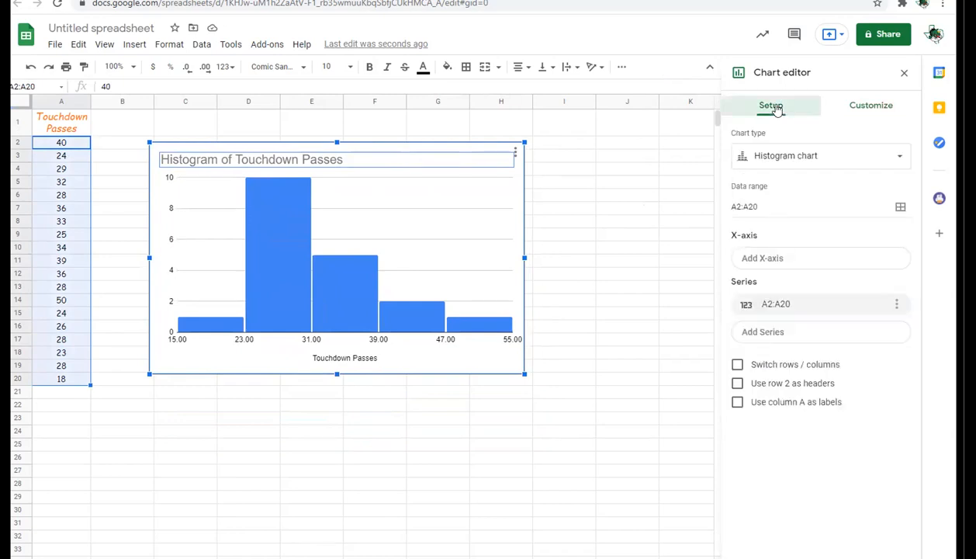
left_click(885, 160)
scroll(828, 372, "down", 5)
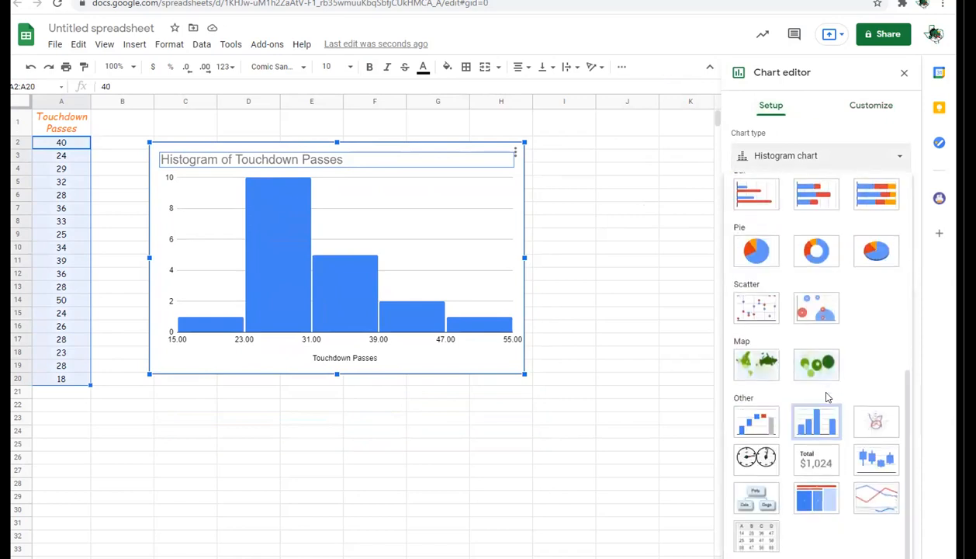
scroll(828, 388, "up", 5)
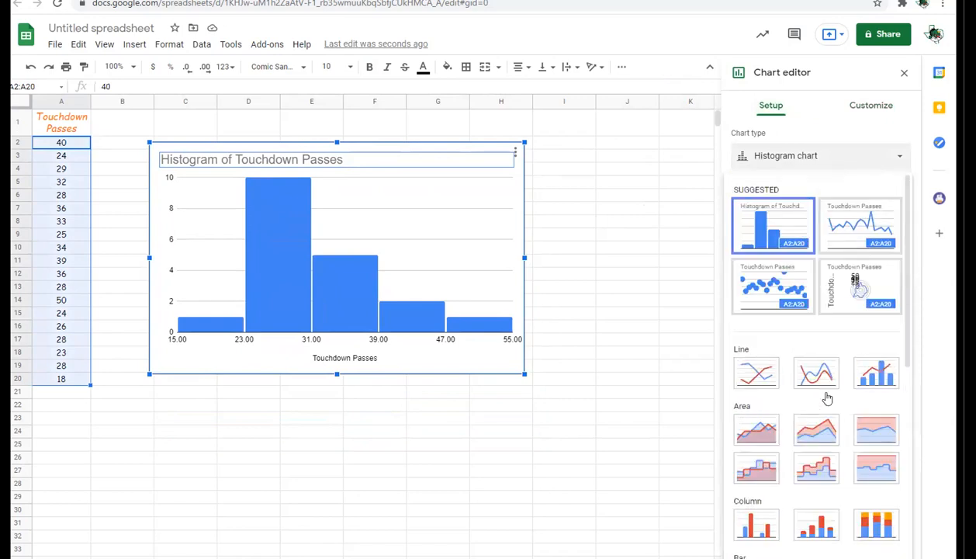
left_click(835, 159)
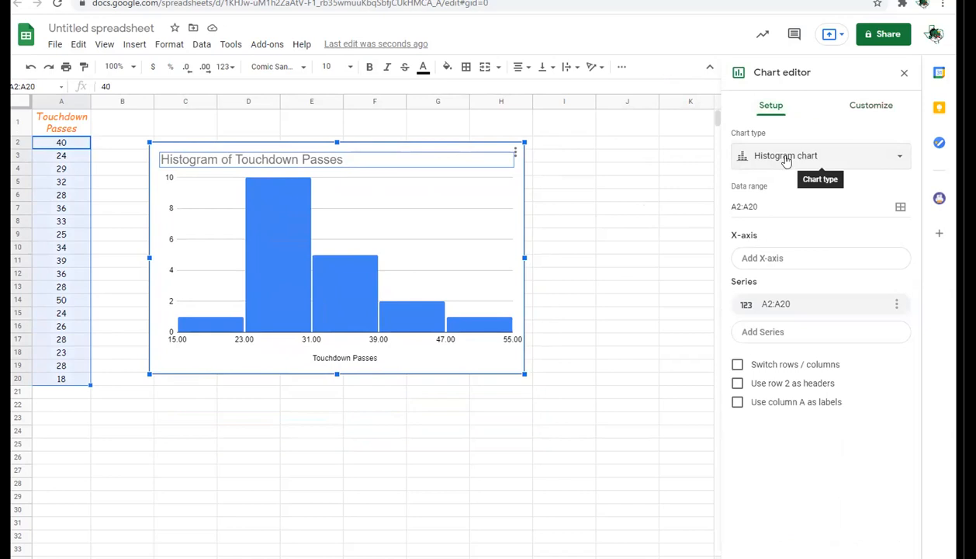
Step: Set the histogram's background color to light orange
left_click(864, 109)
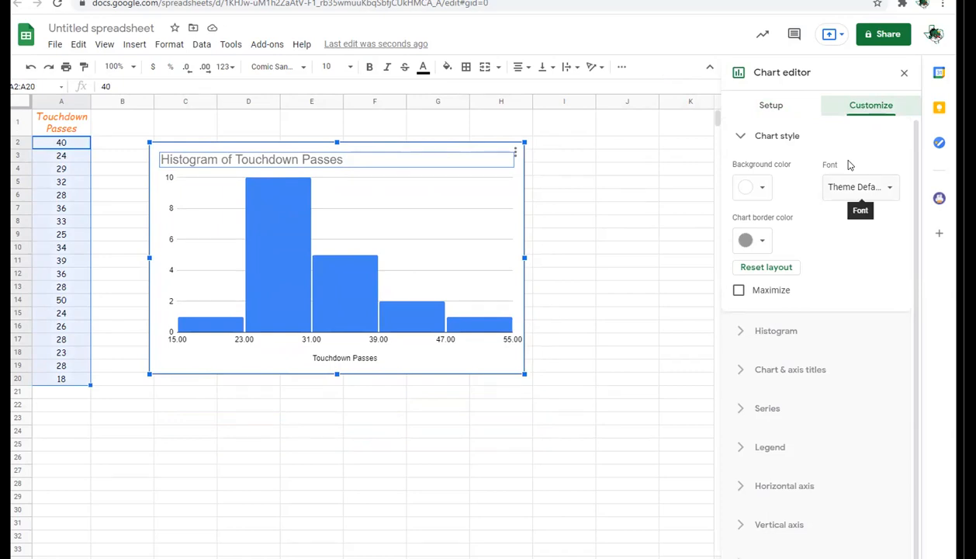
left_click(764, 194)
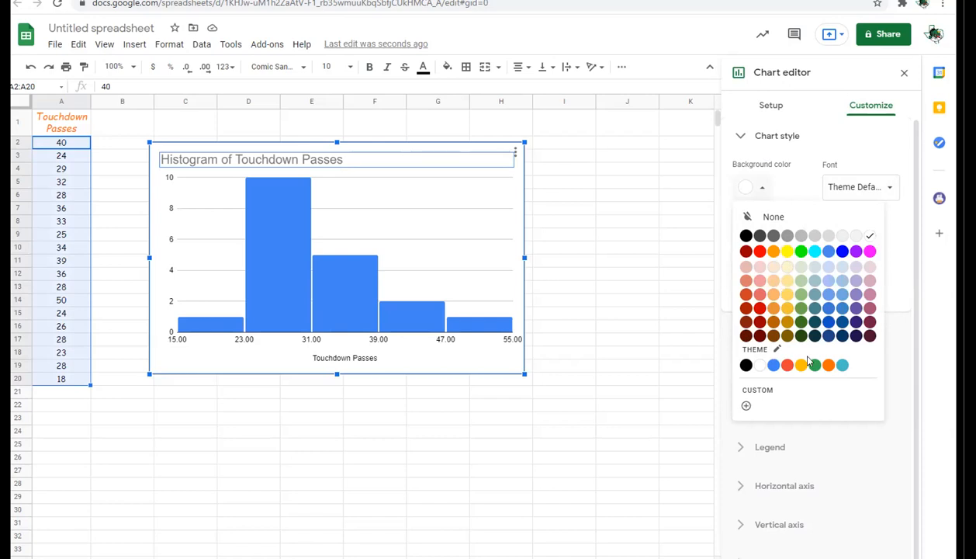
left_click(829, 365)
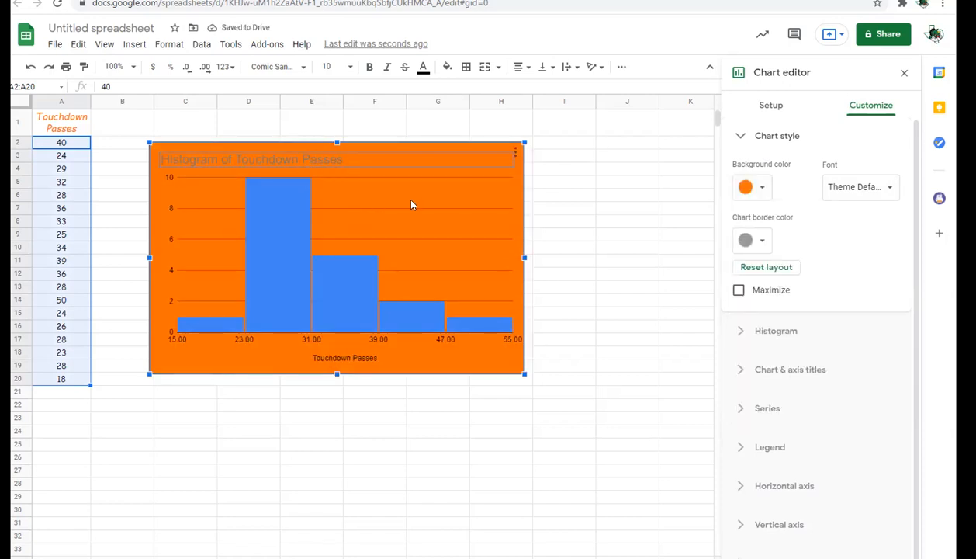
left_click(756, 188)
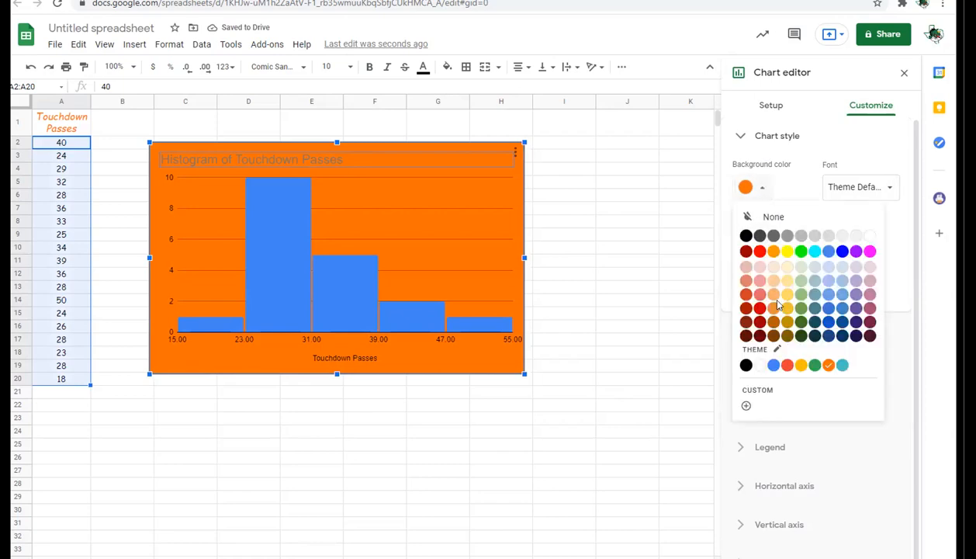
left_click(774, 295)
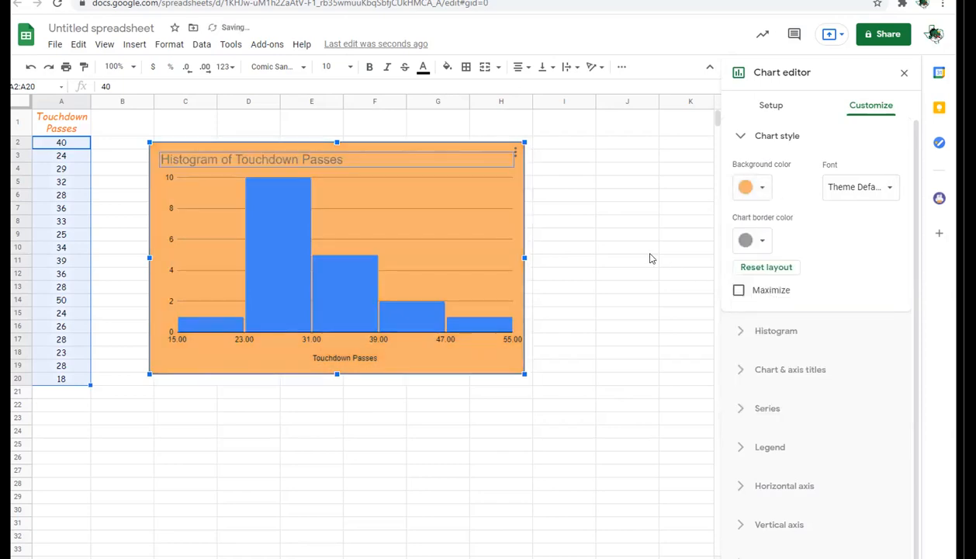
Step: Set the chart's font to Comic Sans MS and its border color to black, and deselect the chart
left_click(889, 191)
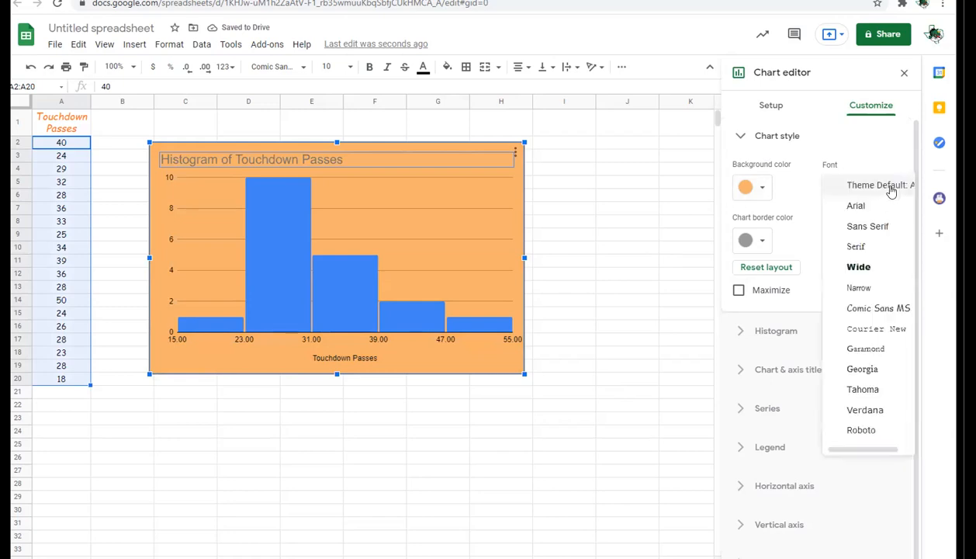
left_click(867, 309)
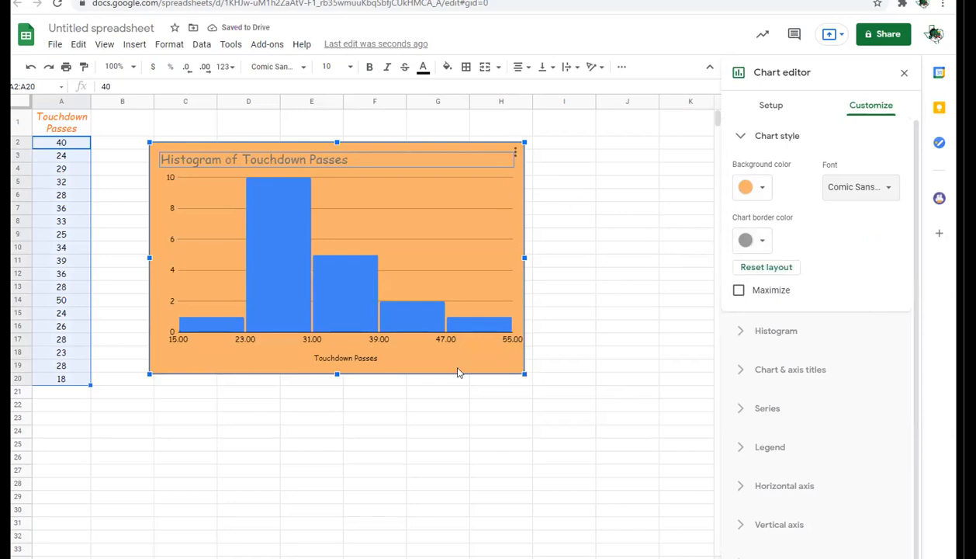
left_click(762, 245)
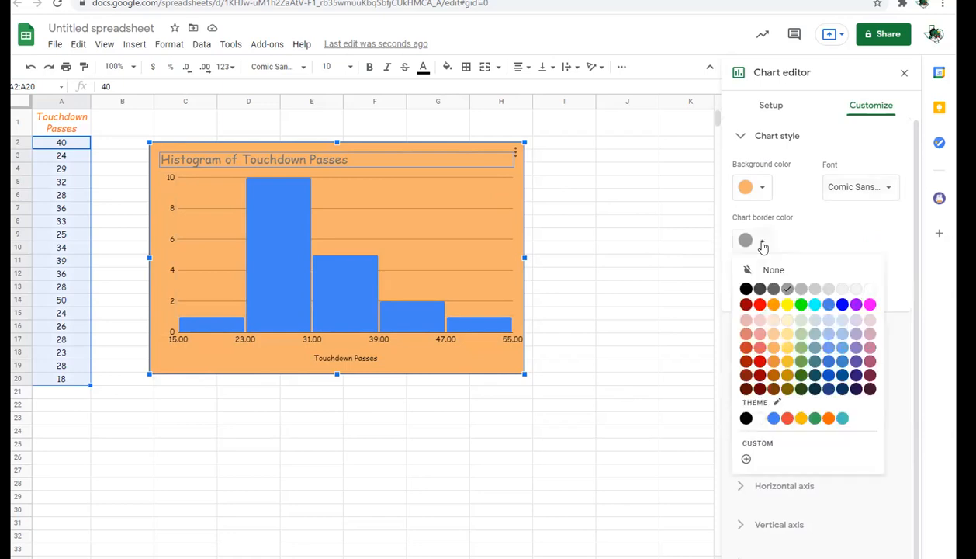
left_click(744, 289)
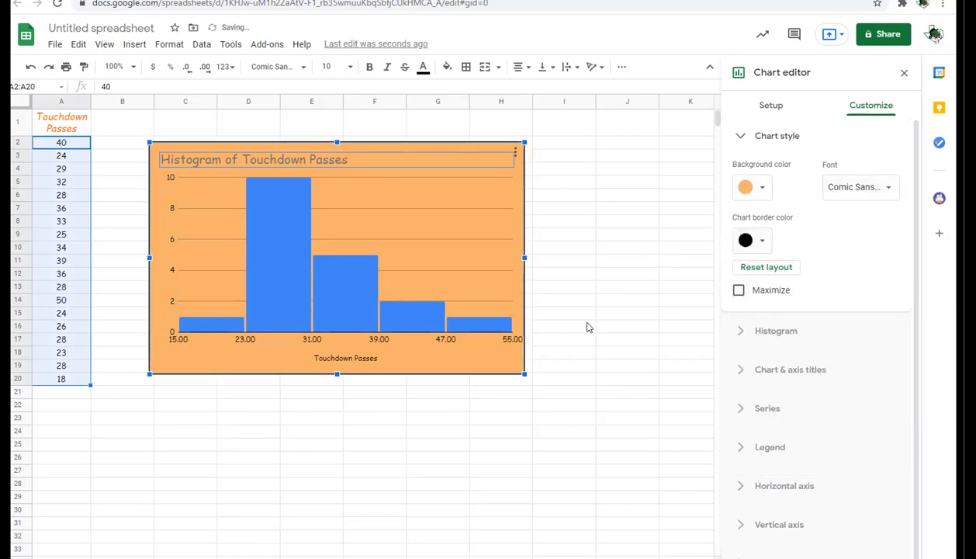
left_click(588, 328)
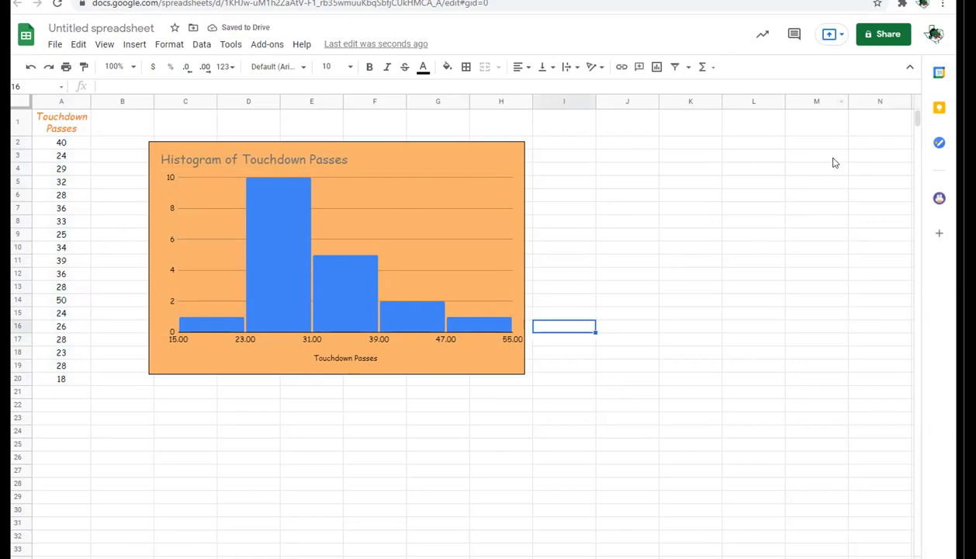
Step: Reopen the histogram for editing, try a bucket size of 5 and settle on 8
double_click(435, 157)
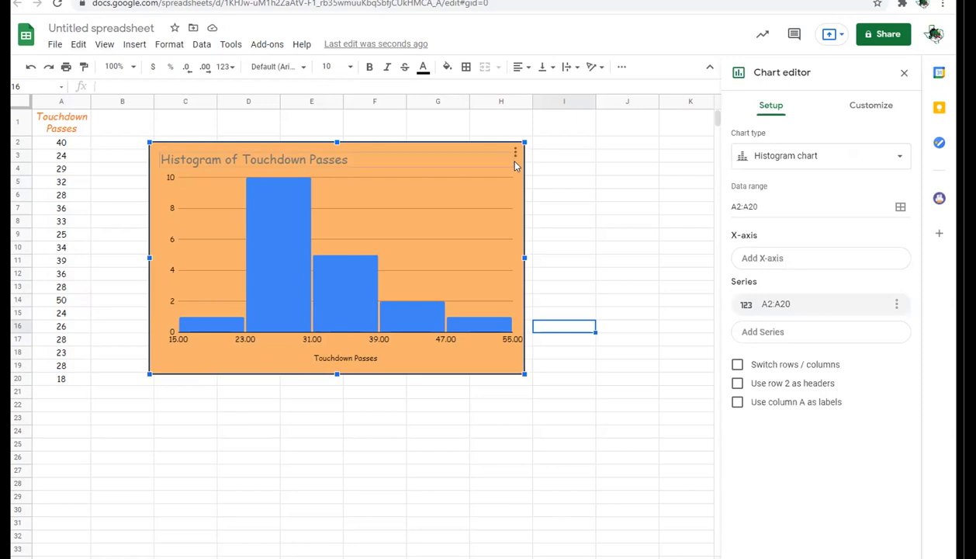
left_click(876, 106)
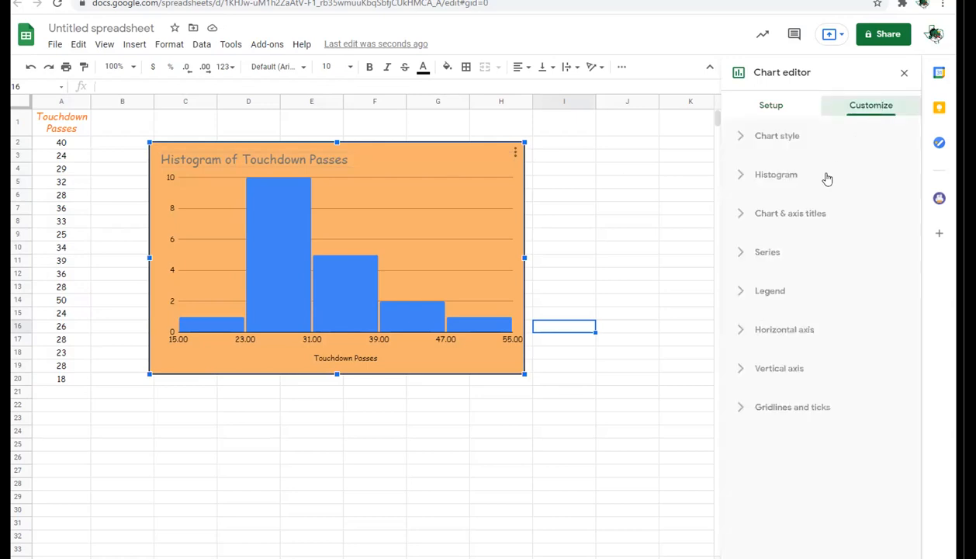
left_click(738, 179)
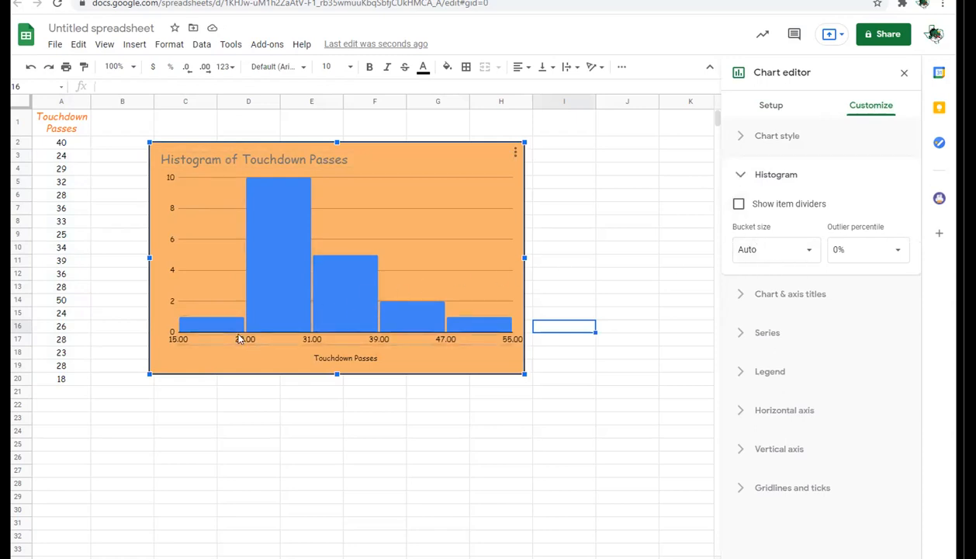
left_click(796, 250)
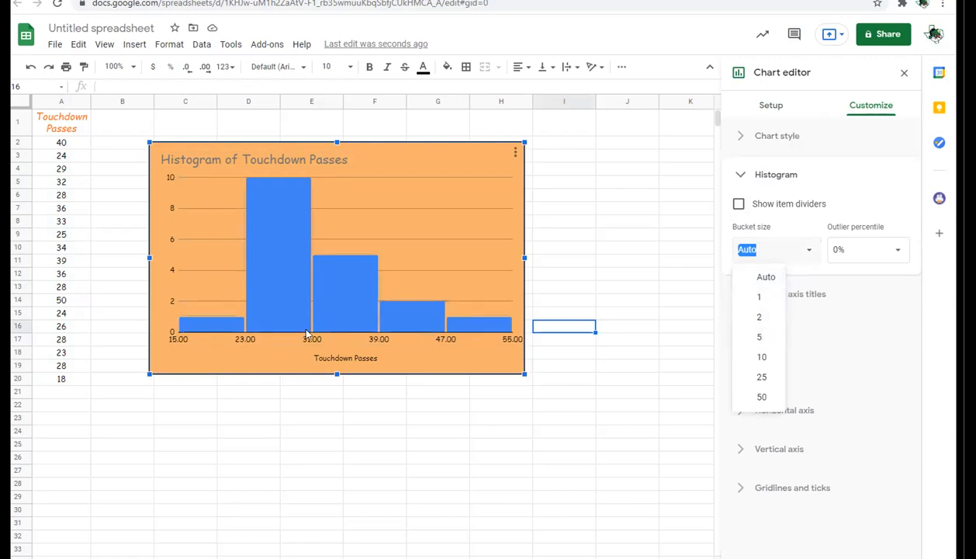
left_click(763, 337)
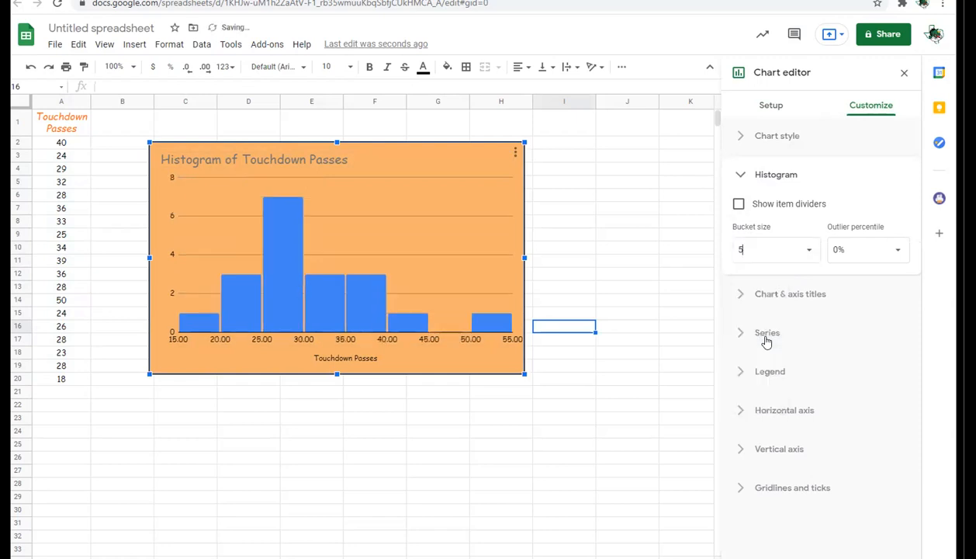
double_click(738, 249)
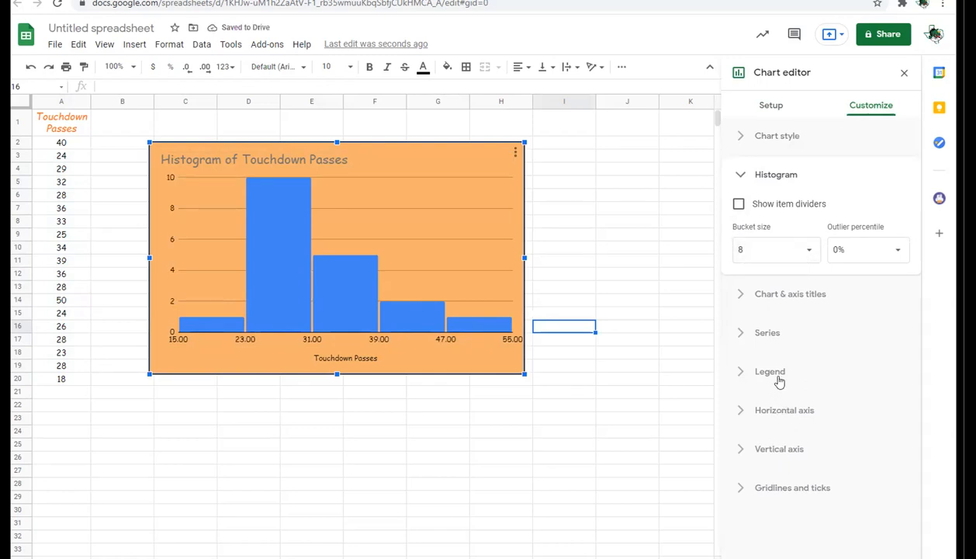
Step: Set the chart title's font size to 30 and make the title bold
left_click(744, 295)
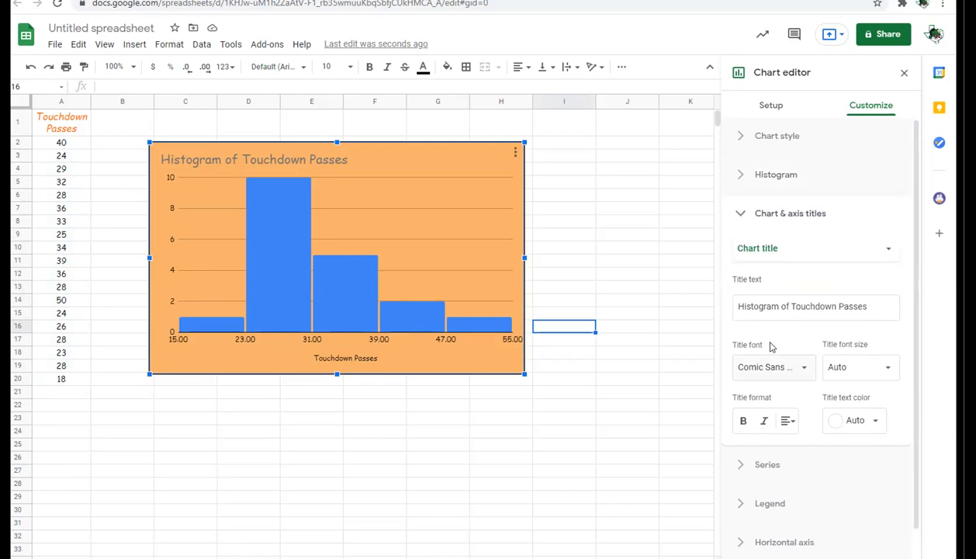
scroll(827, 281, "down", 1)
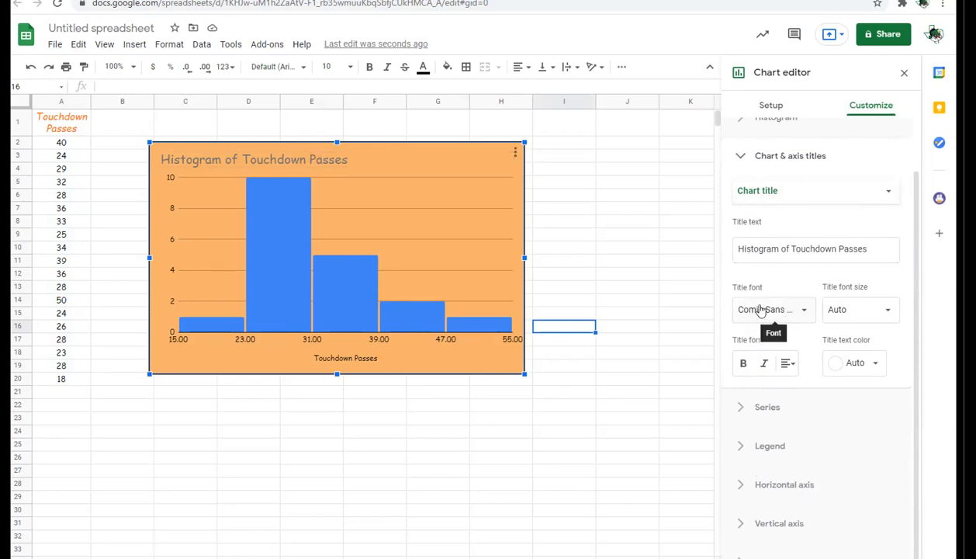
left_click(869, 311)
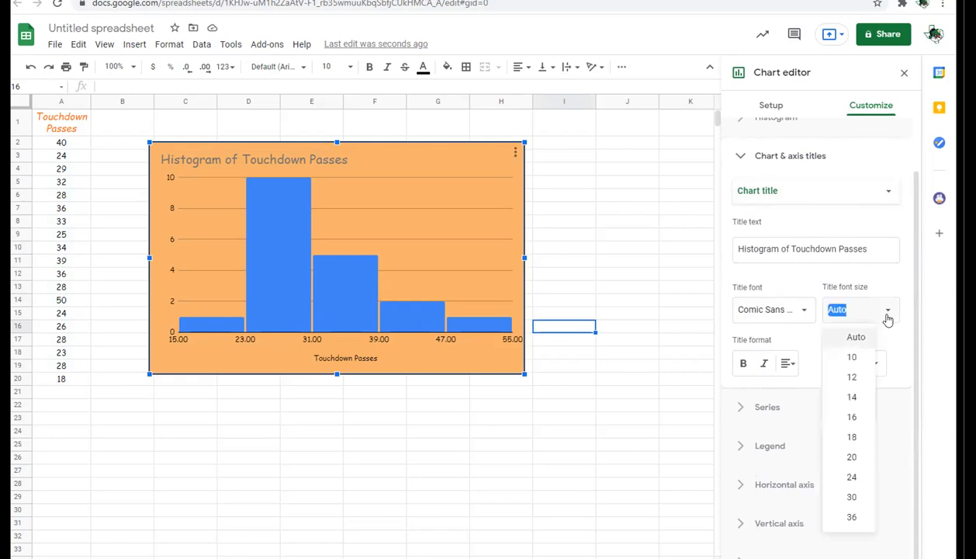
left_click(856, 437)
left_click(855, 363)
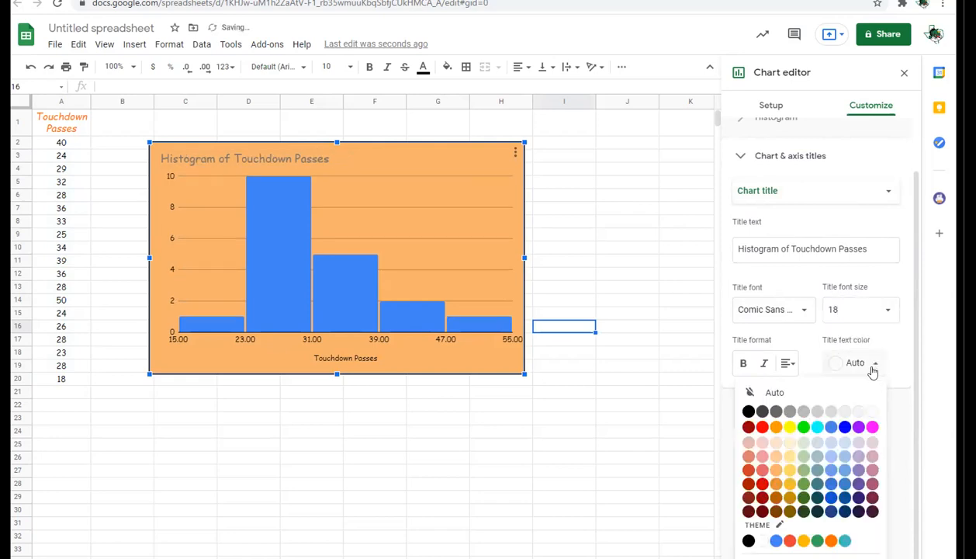
left_click(871, 308)
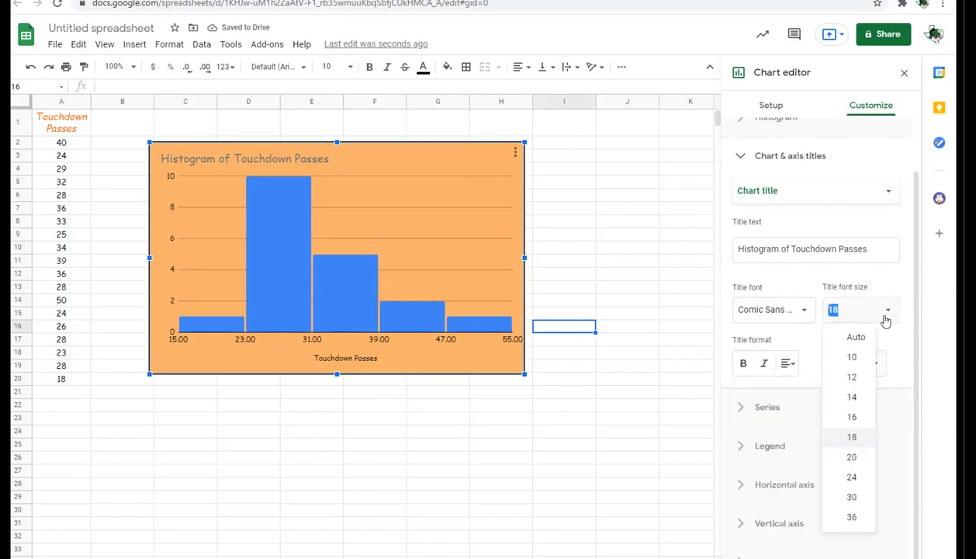
left_click(851, 497)
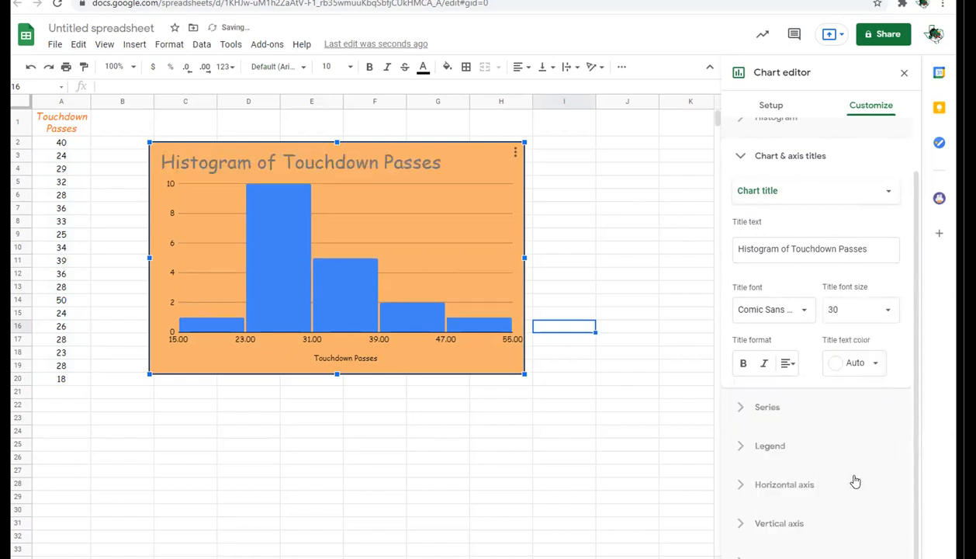
left_click(743, 363)
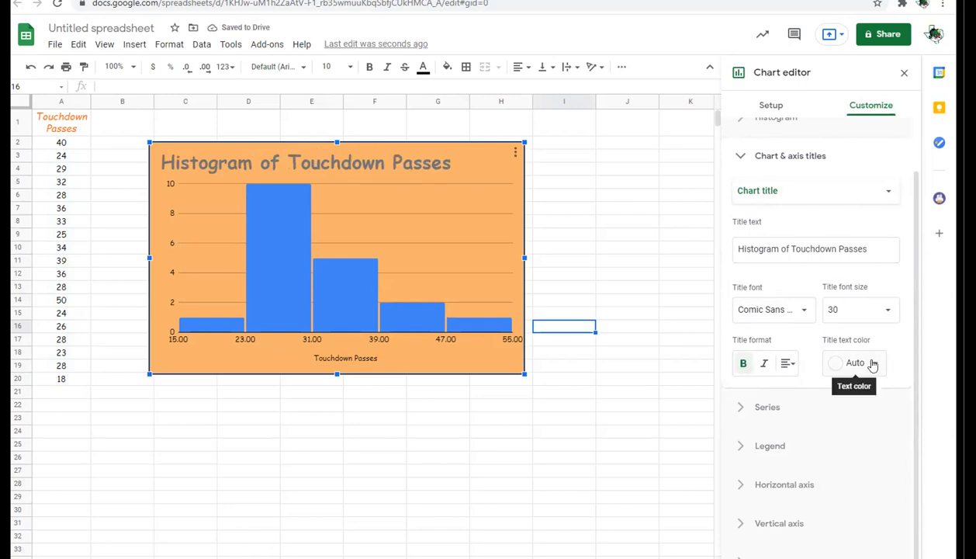
Step: Set the chart title's text color to black and center the title
left_click(872, 363)
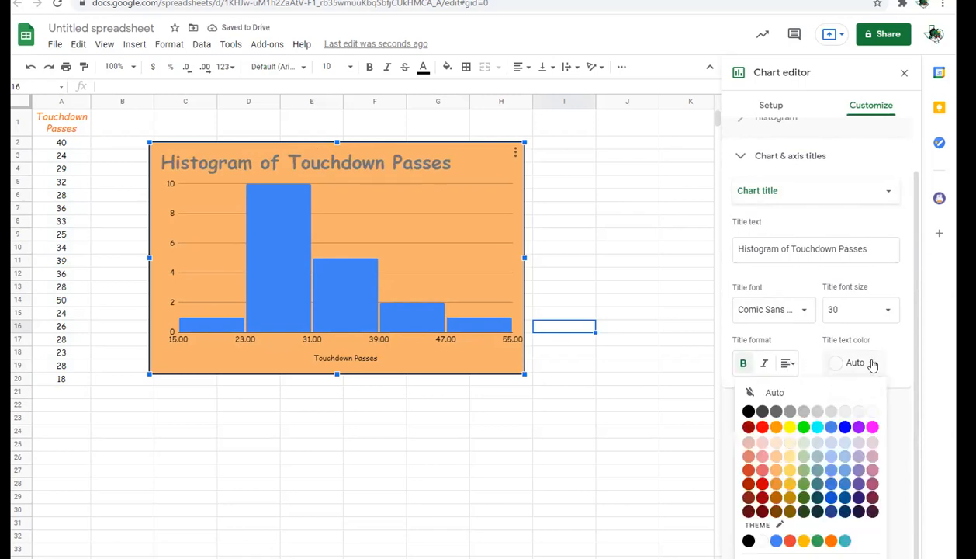
left_click(746, 408)
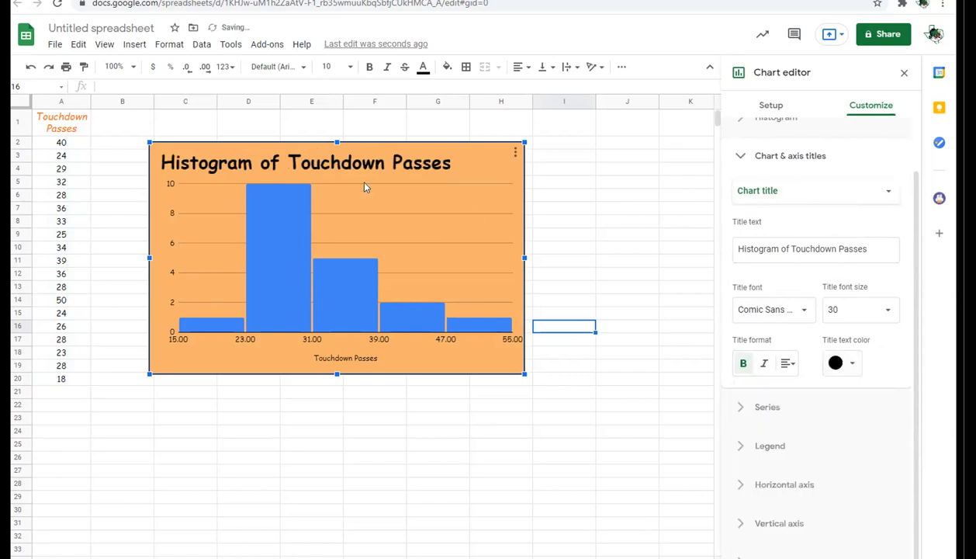
left_click(787, 363)
left_click(803, 389)
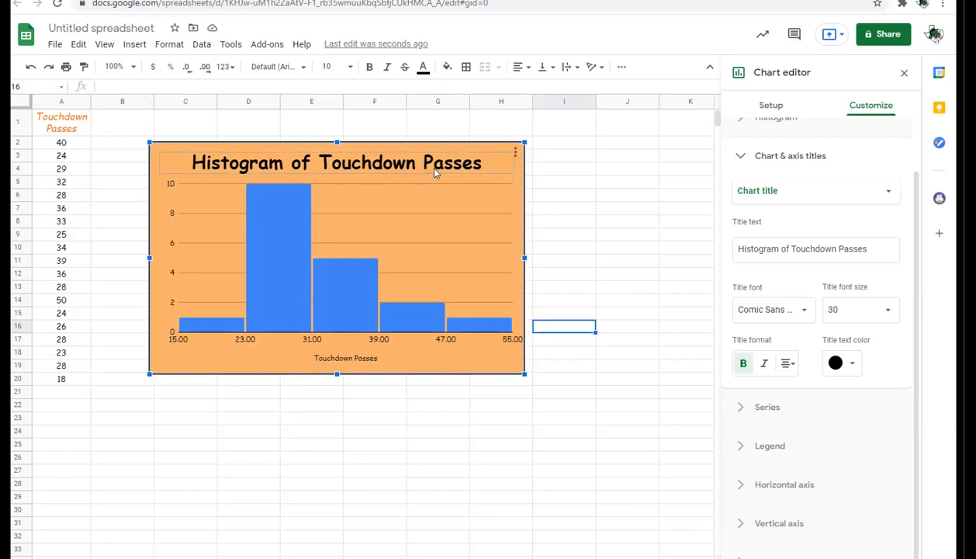
Step: Add the chart subtitle "Tom Brady" to the histogram
left_click(871, 195)
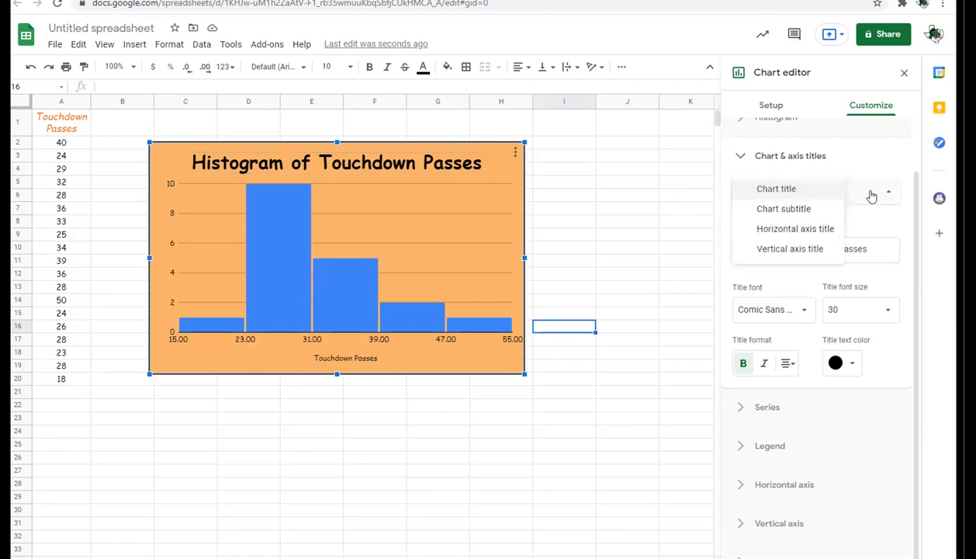
left_click(805, 210)
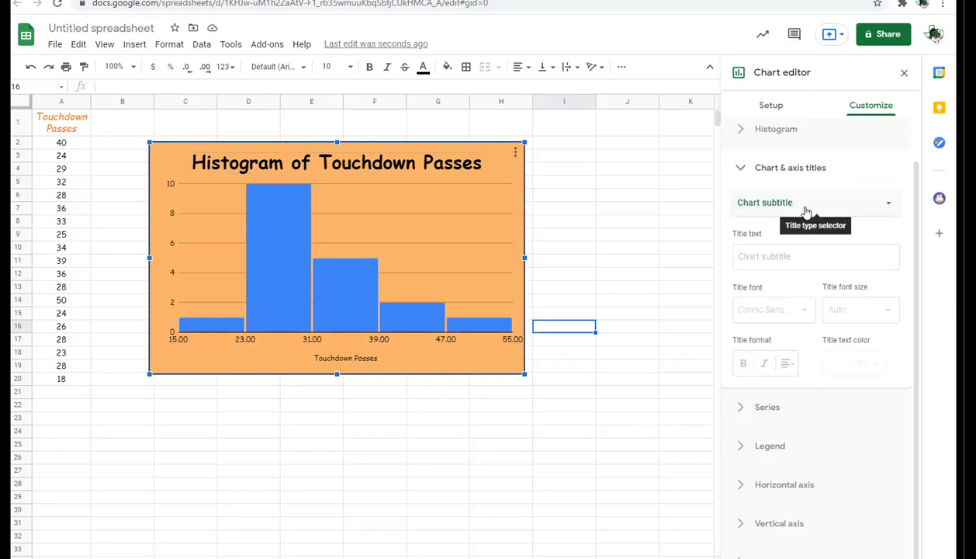
left_click(776, 254)
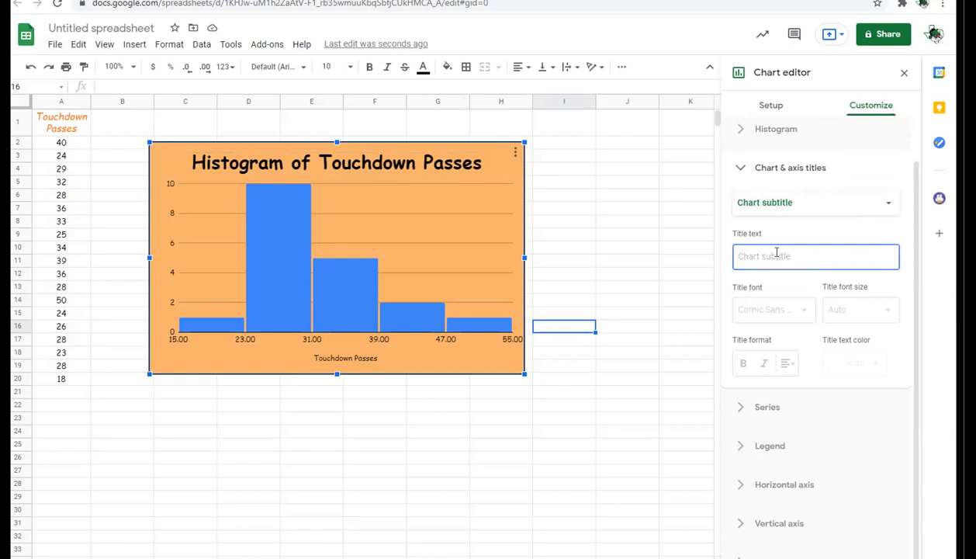
type("Tom Brady")
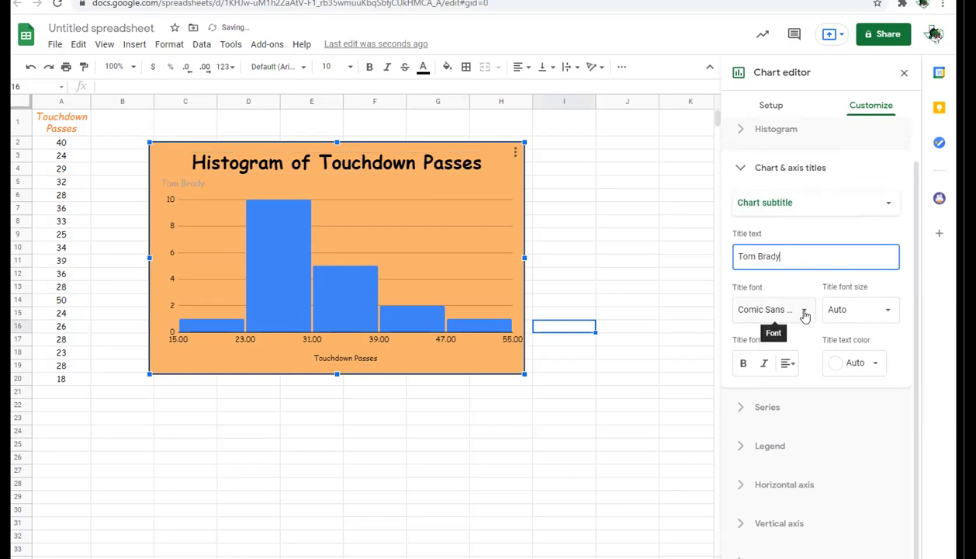
Step: Format the chart subtitle with font size 20, centered alignment, bold style and black text color
left_click(885, 312)
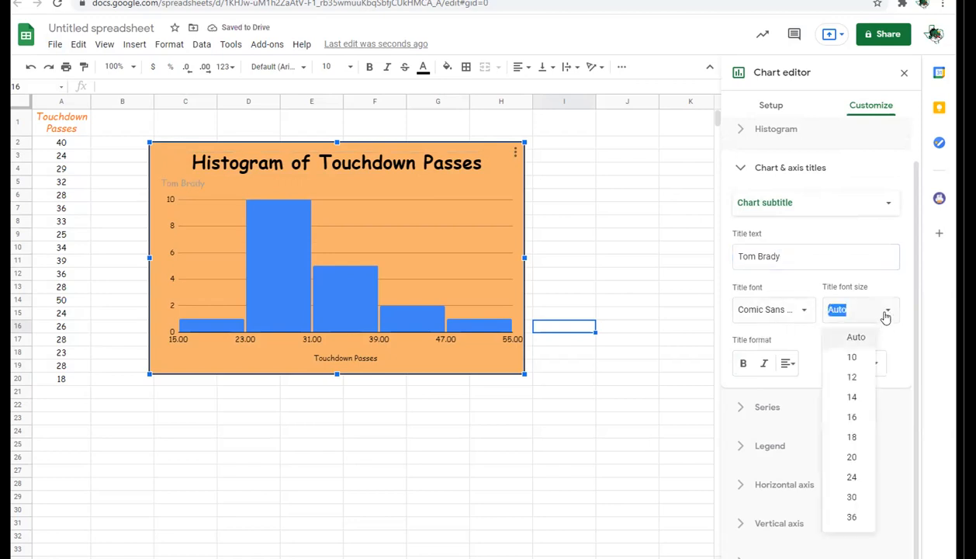
left_click(858, 458)
left_click(789, 363)
left_click(803, 385)
left_click(743, 362)
left_click(849, 370)
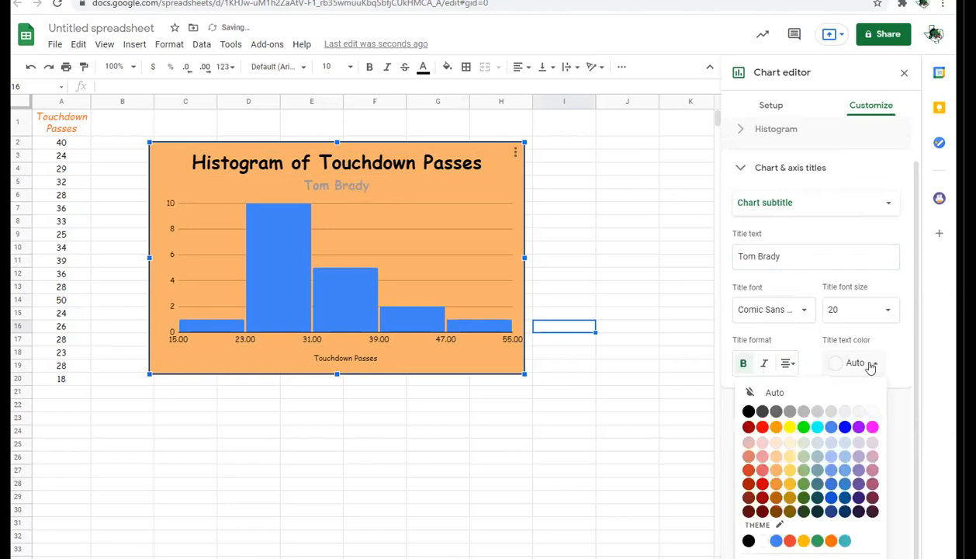
left_click(737, 407)
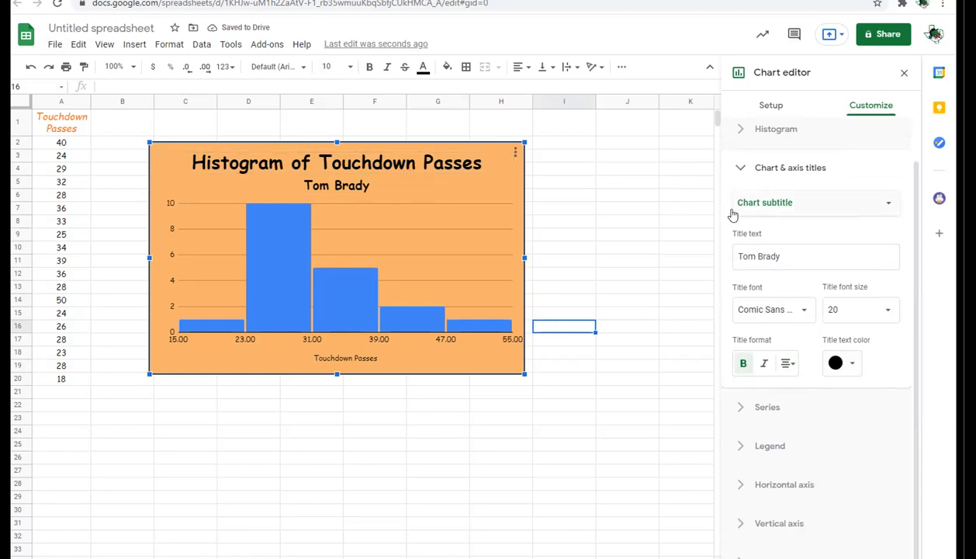
Step: Remove "Histogram of" from the chart title so that it reads "Touchdown Passes"
left_click(816, 205)
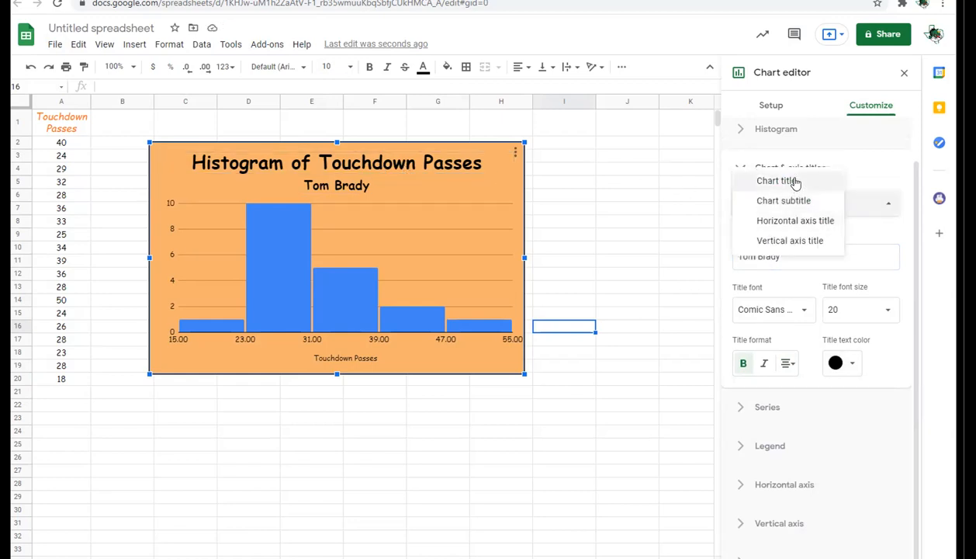
left_click(780, 180)
left_click_drag(789, 260, 734, 260)
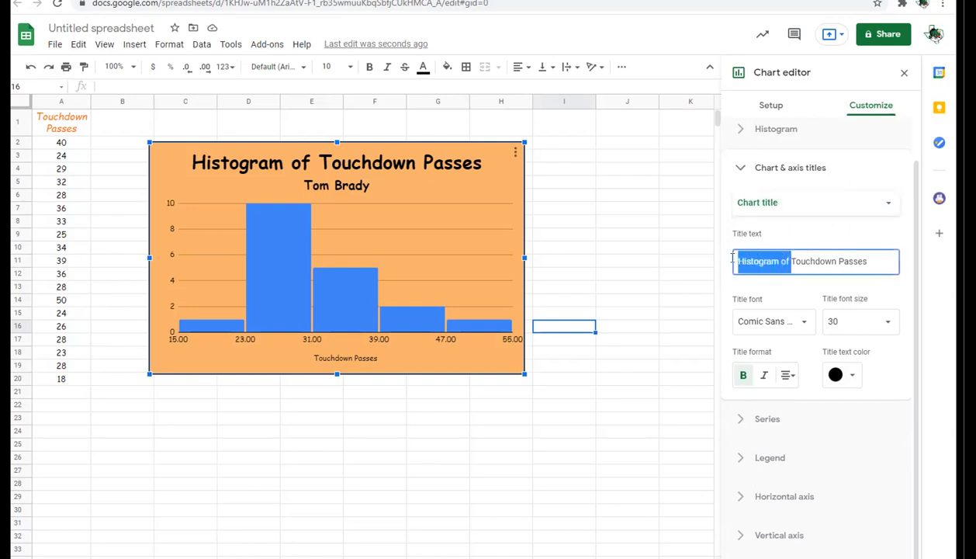
key("BackSpace")
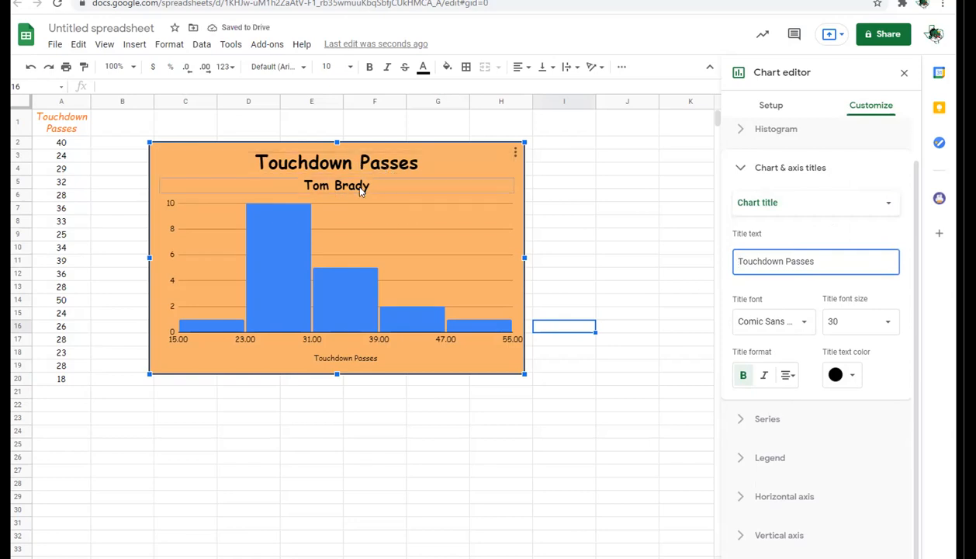
Step: Set the horizontal axis title's font size to 20 and its text color to black
left_click(851, 204)
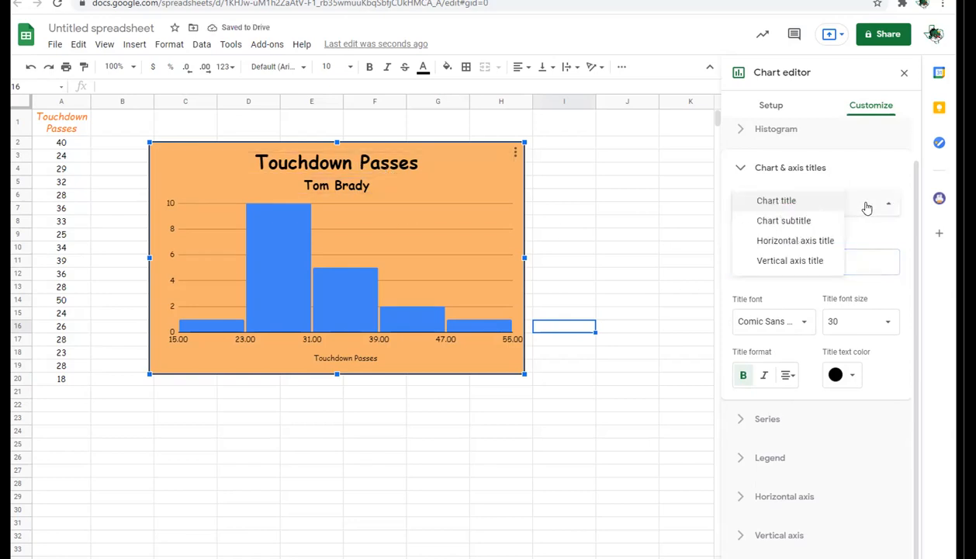
left_click(815, 241)
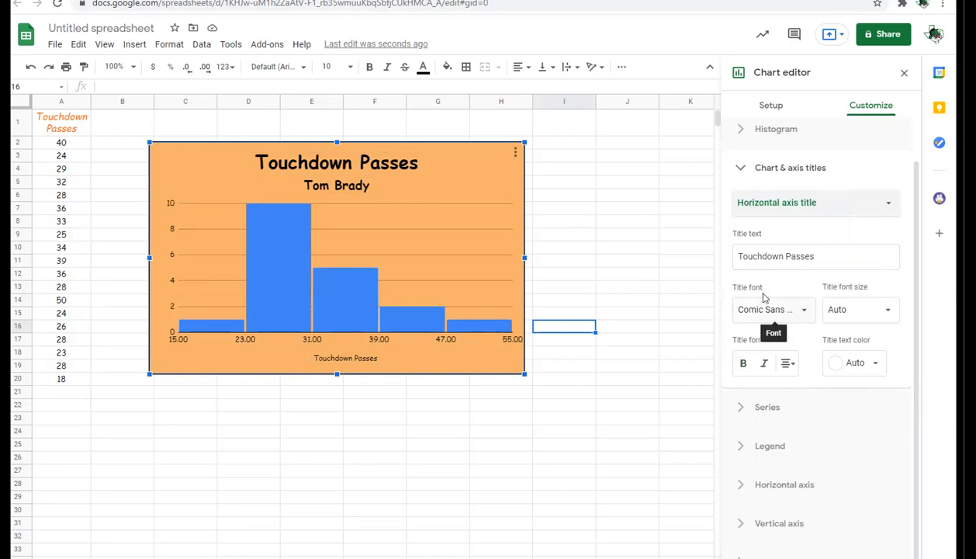
left_click(879, 312)
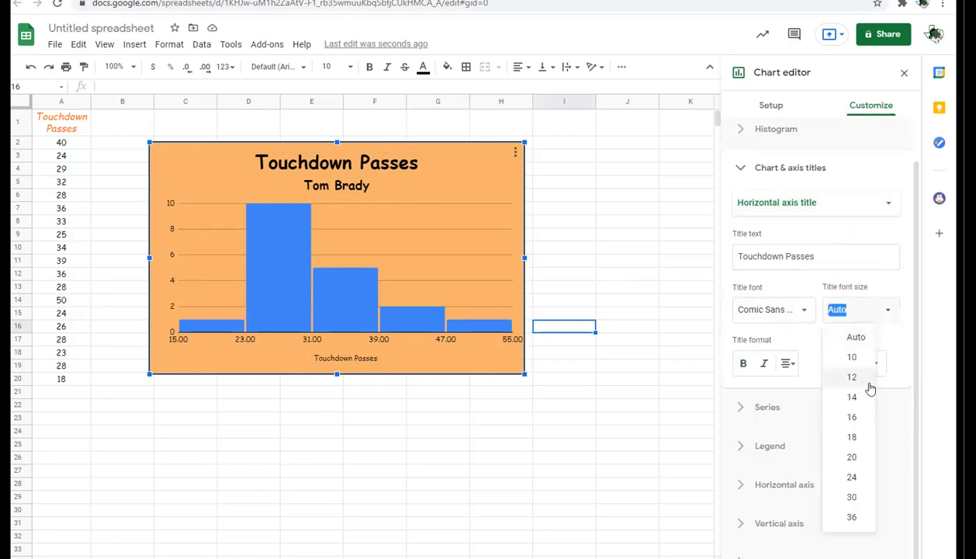
left_click(854, 459)
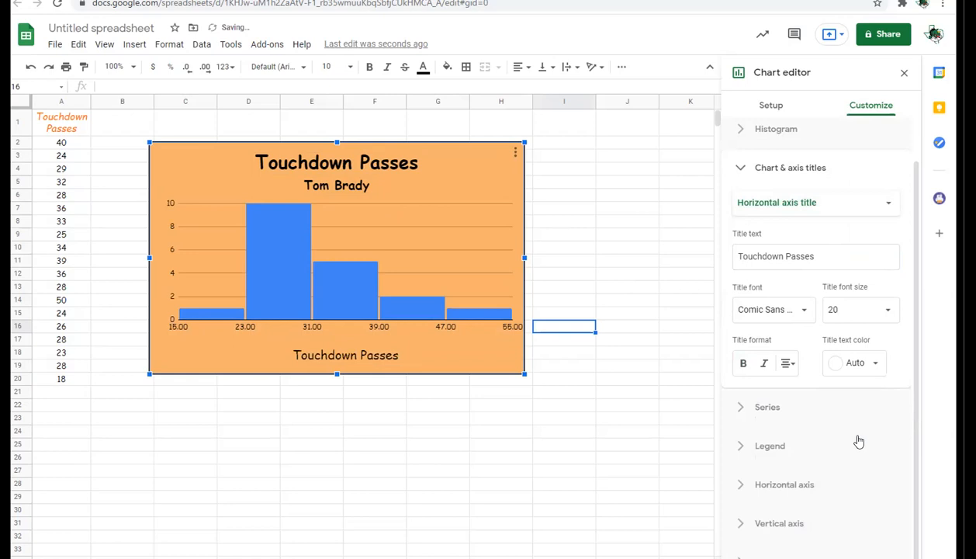
left_click(858, 363)
left_click(749, 412)
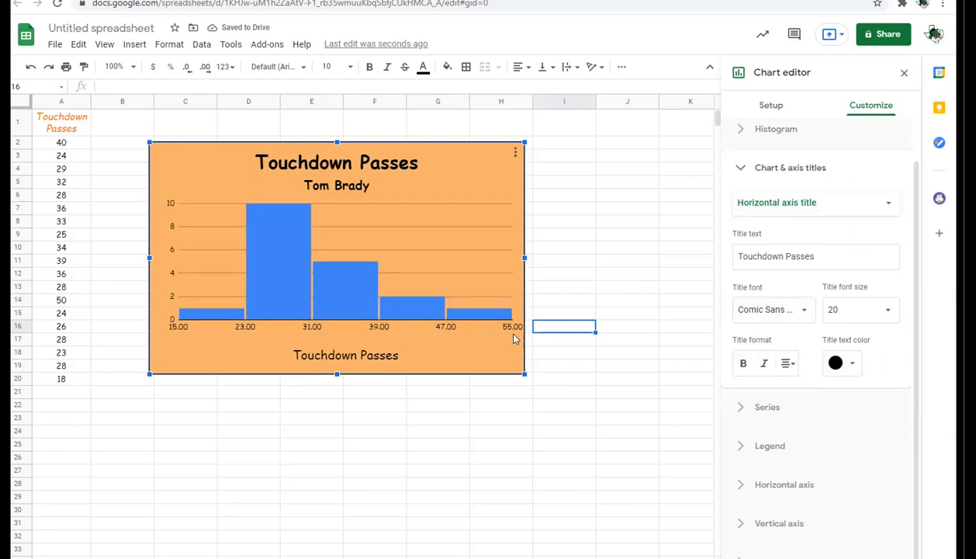
Step: Add the vertical axis title "Frequency" to the histogram
left_click(875, 203)
left_click(809, 223)
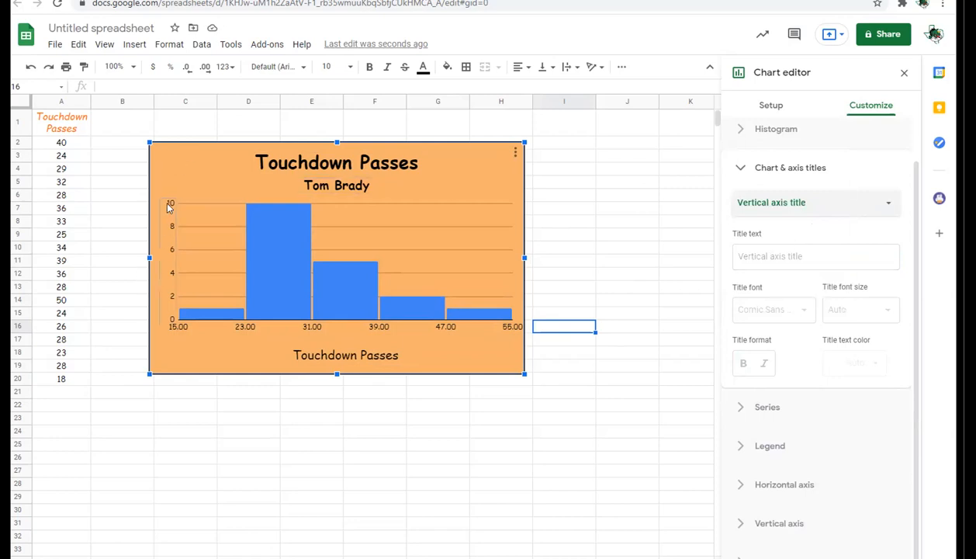
left_click(744, 255)
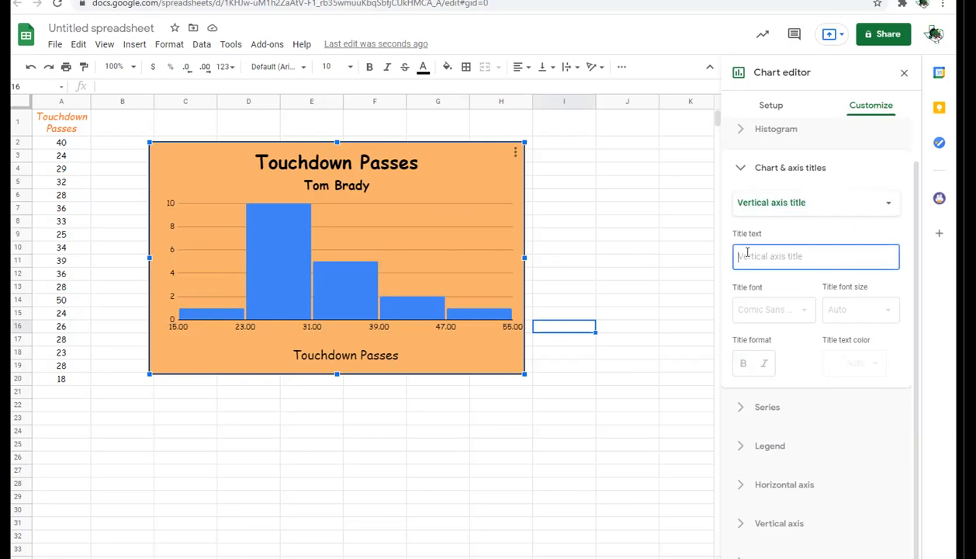
type("Fre")
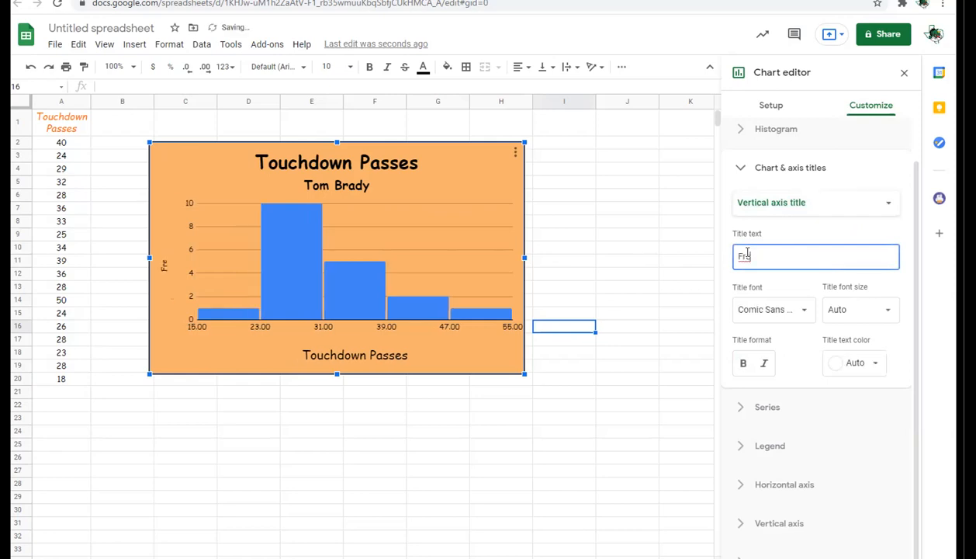
type("quency")
Step: Set the vertical axis title's font size to 18 and its text color to black
left_click(884, 313)
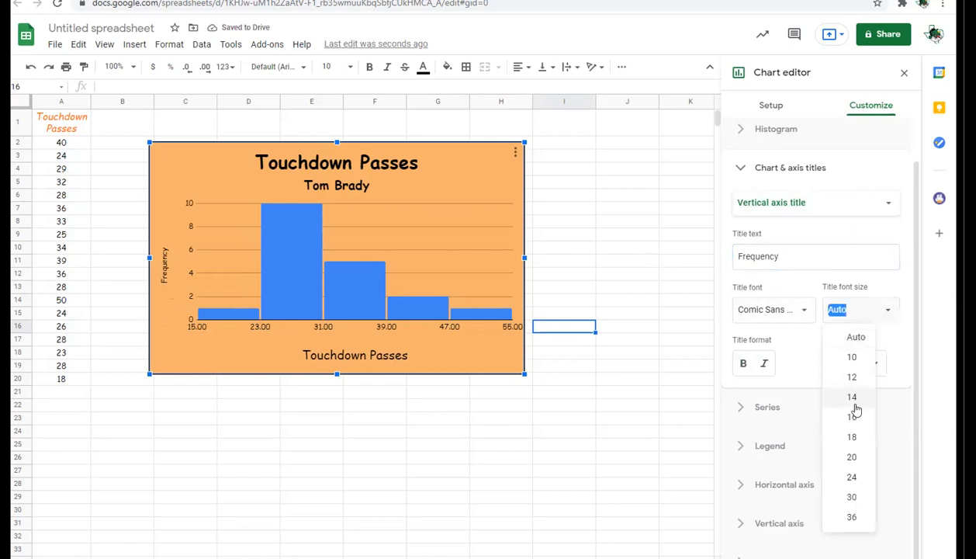
left_click(852, 438)
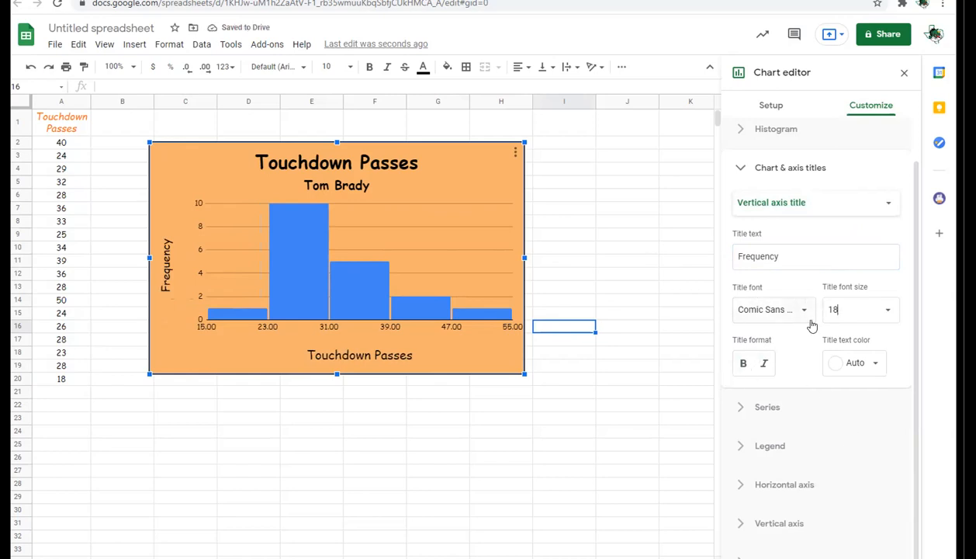
left_click(860, 363)
left_click(748, 411)
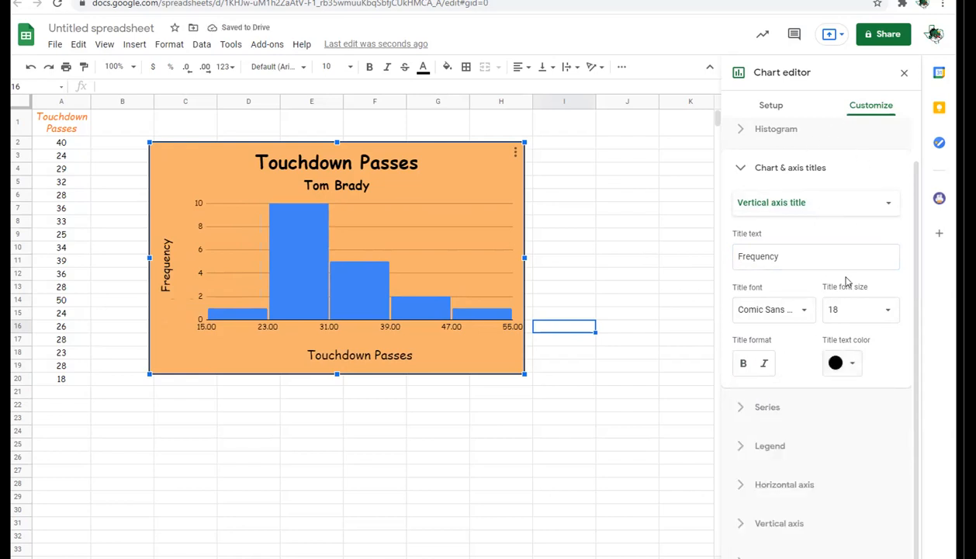
left_click(742, 366)
Step: Set the fill color of the histogram's data series to black
left_click(737, 407)
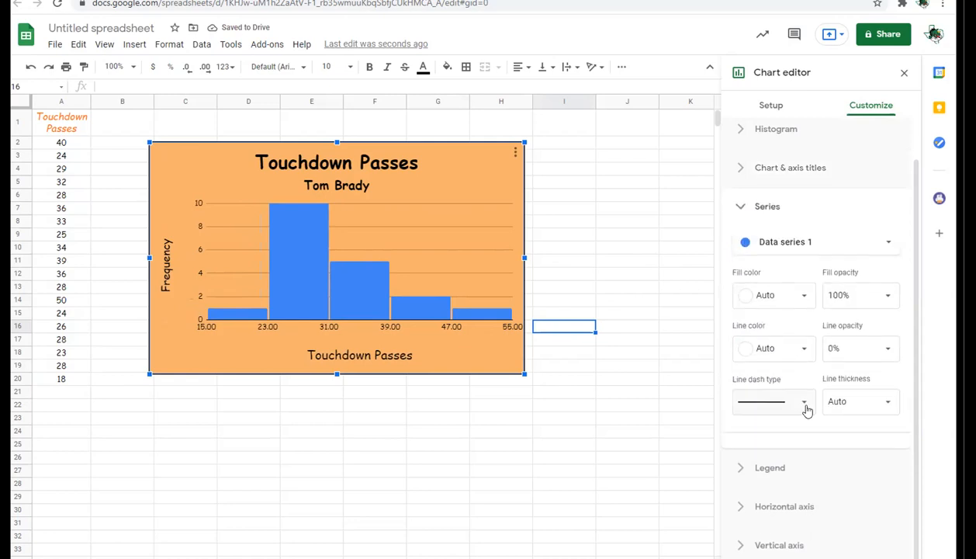
scroll(807, 411, "down", 1)
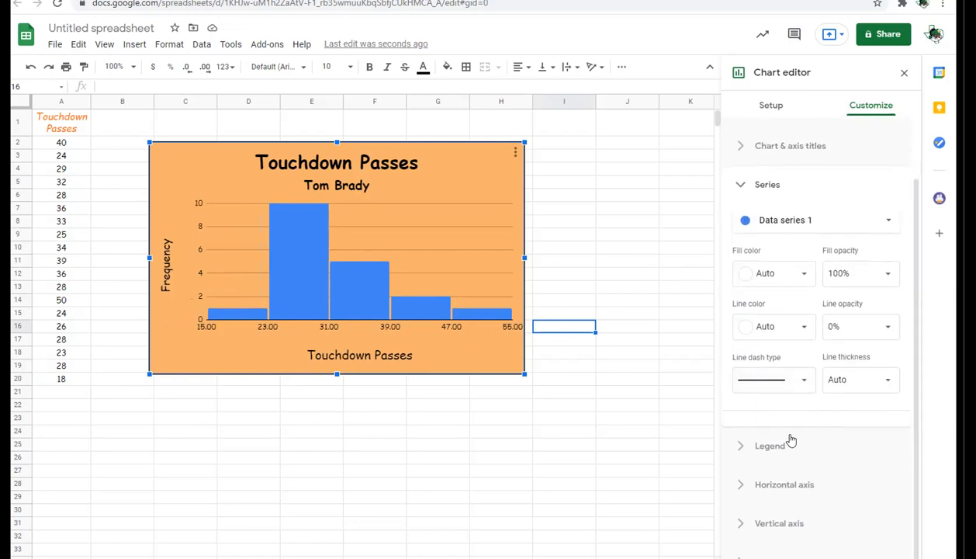
left_click(799, 277)
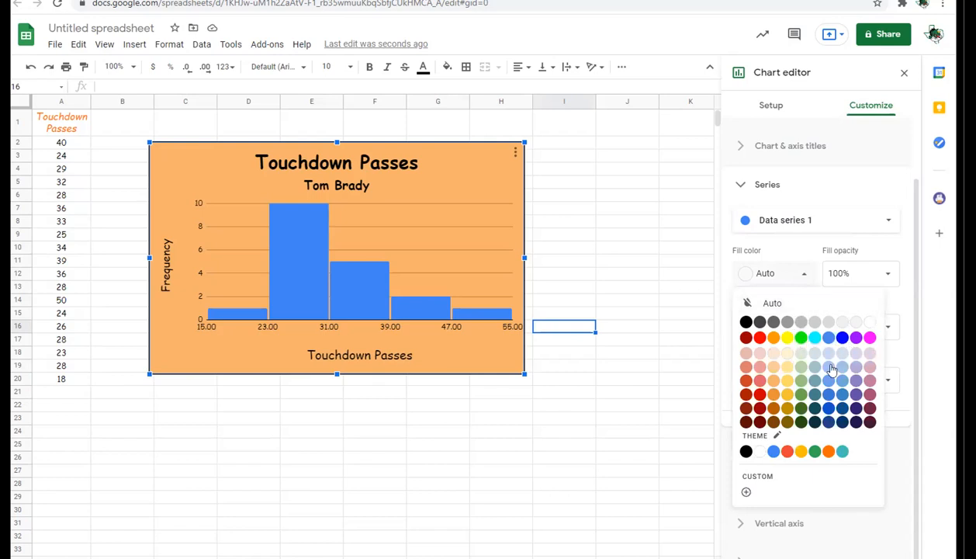
left_click(746, 322)
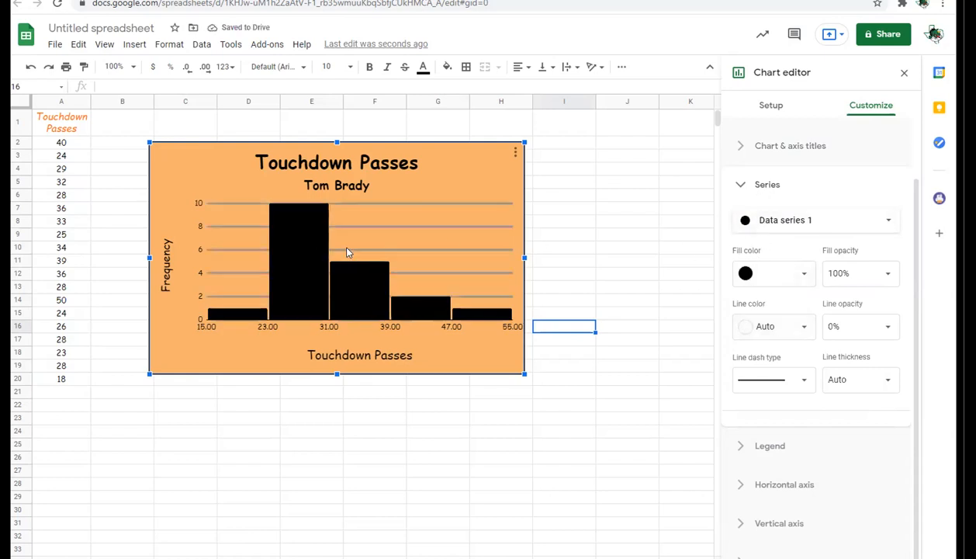
Step: Try a fill opacity of 70% for the histogram bars and settle on 50%
left_click(888, 277)
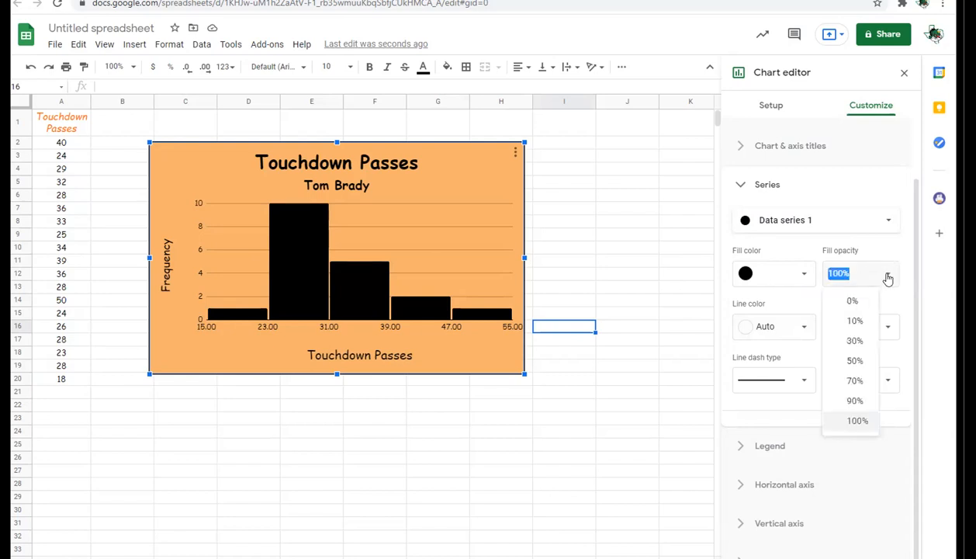
left_click(855, 381)
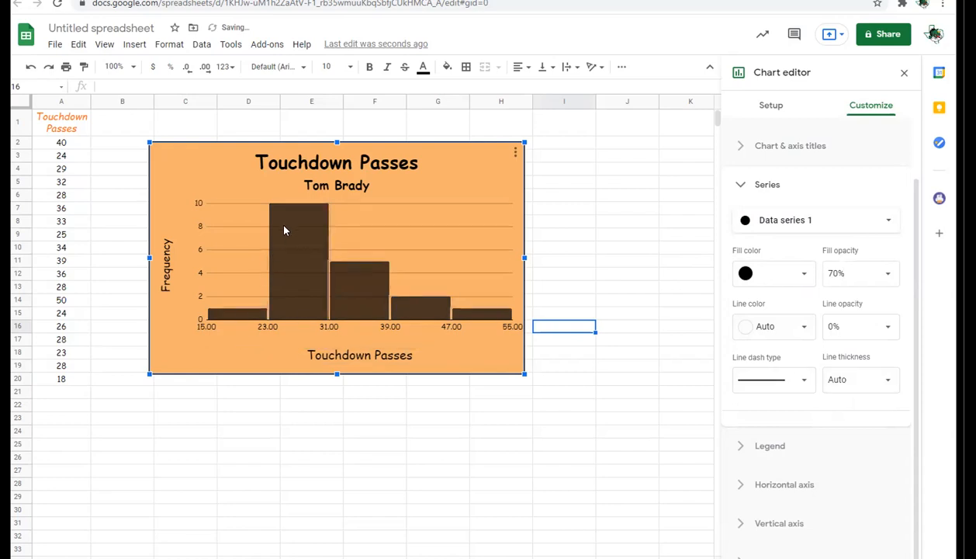
left_click(887, 275)
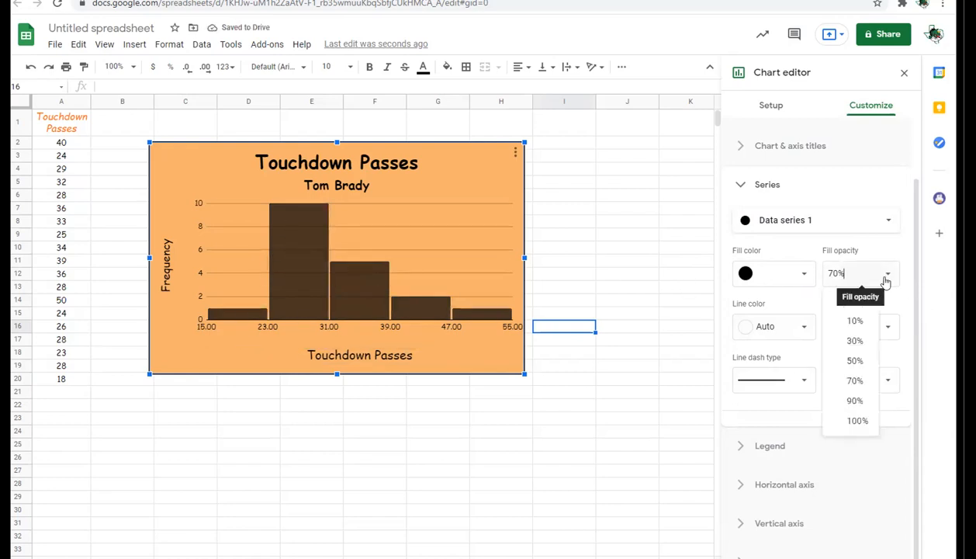
left_click(875, 361)
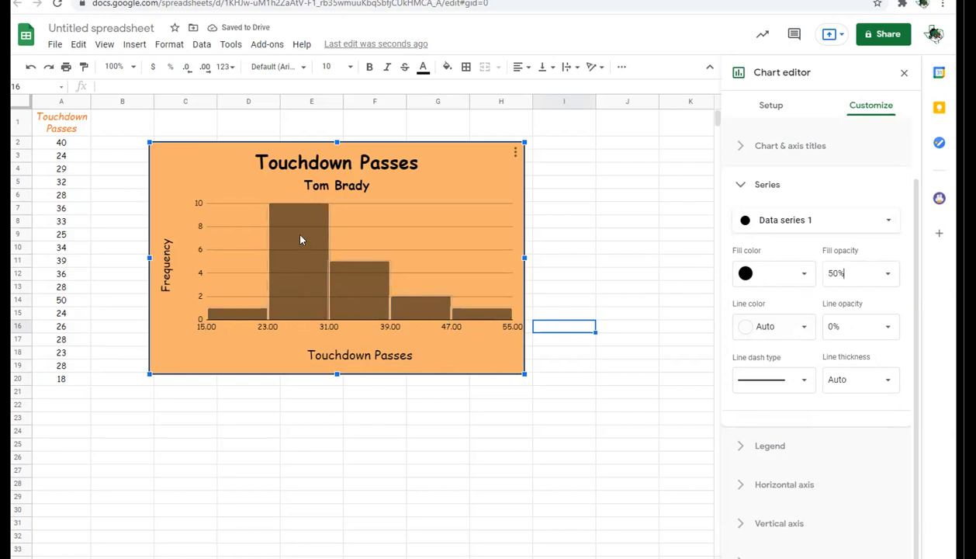
Step: Try a line thickness of 1px for the histogram's data series and settle on 2px
left_click(804, 332)
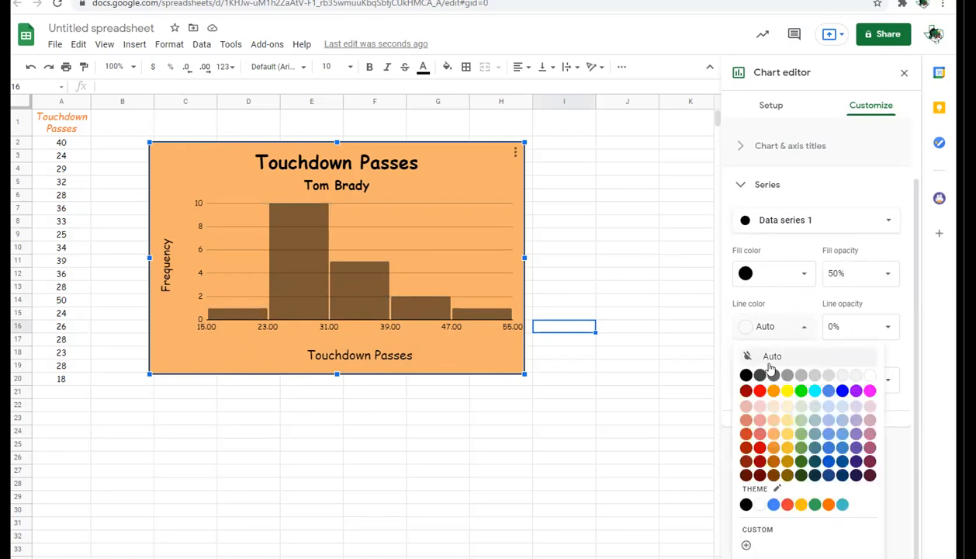
left_click(797, 329)
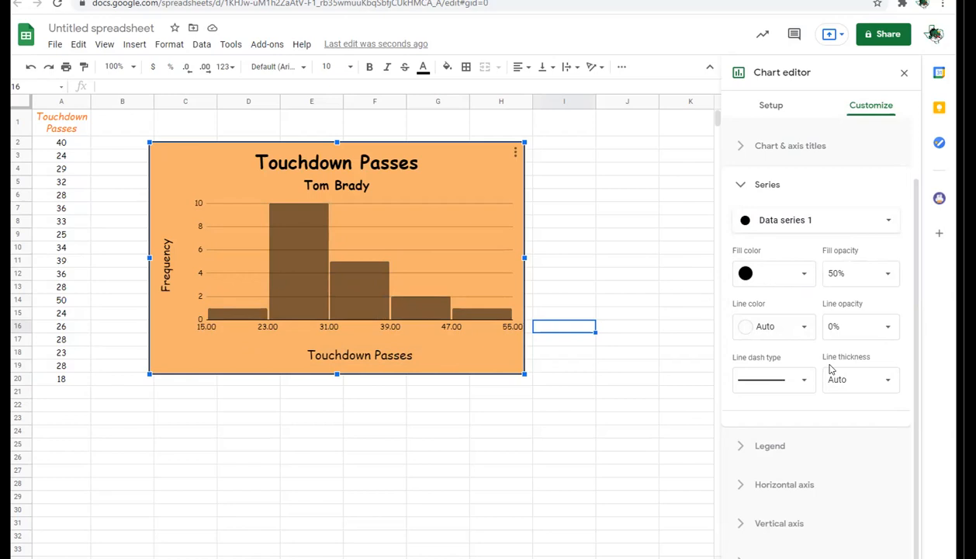
left_click(884, 384)
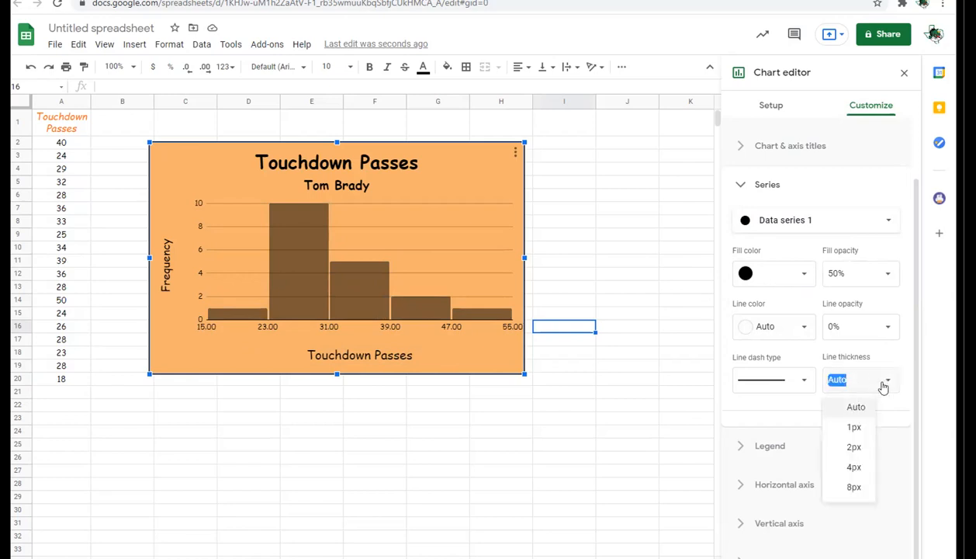
left_click(859, 426)
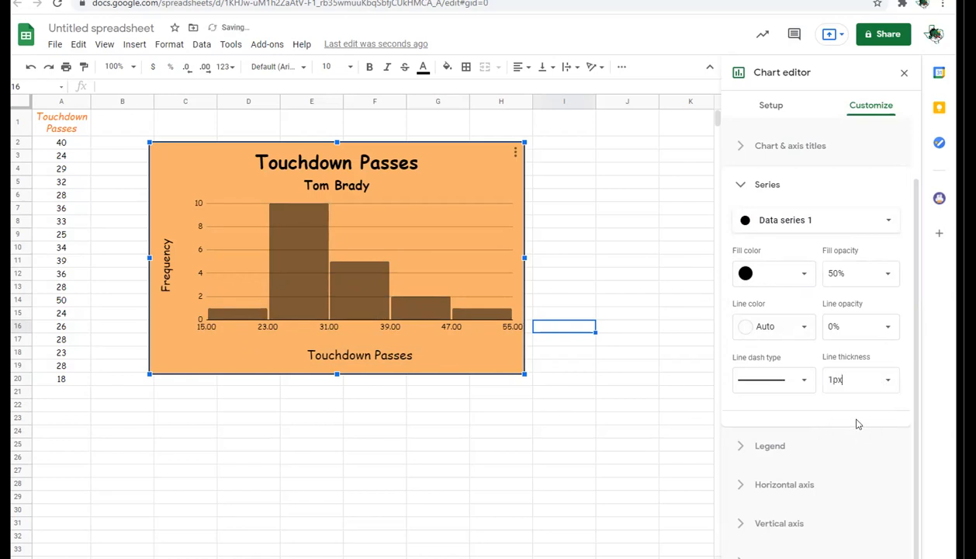
left_click(888, 382)
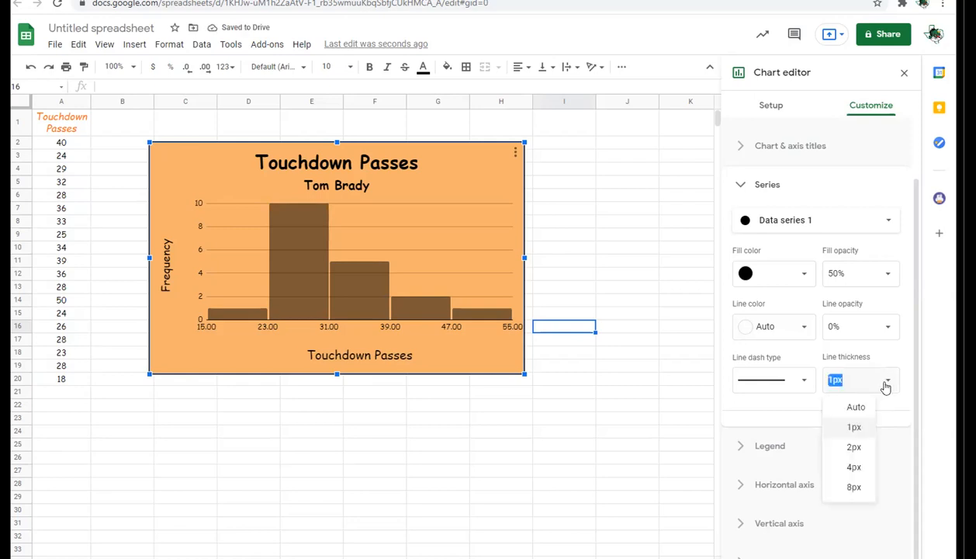
left_click(854, 447)
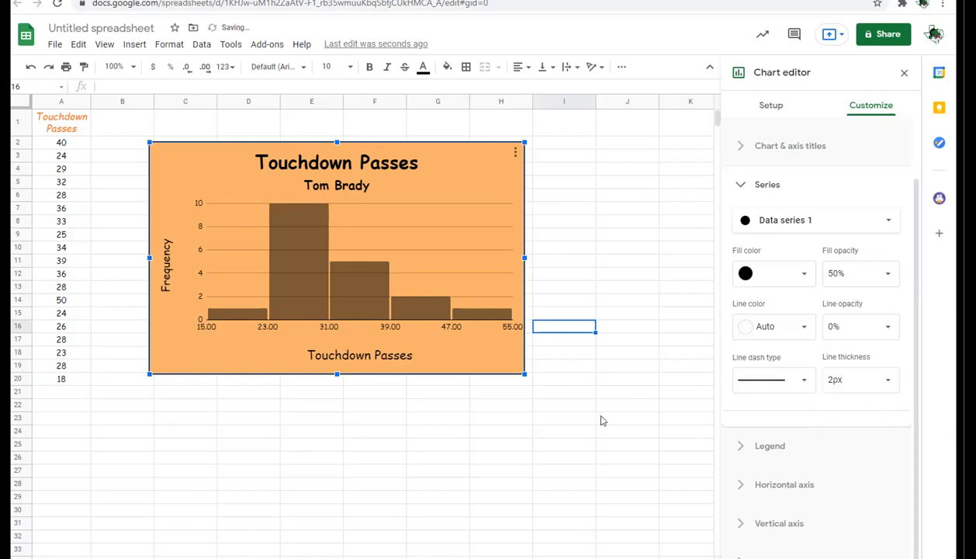
Step: Set the histogram's legend position to Bottom
scroll(601, 420, "down", 2)
left_click(743, 445)
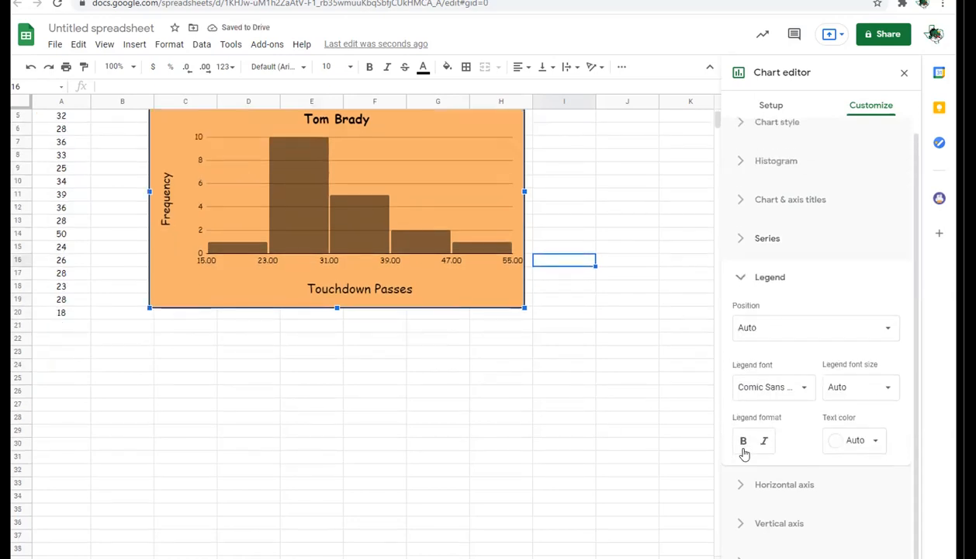
scroll(588, 331, "up", 2)
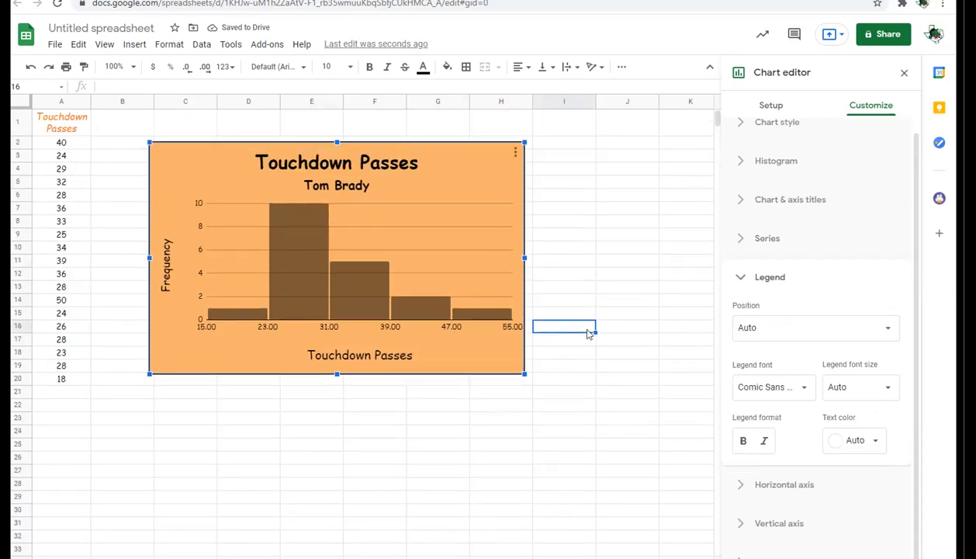
left_click(880, 332)
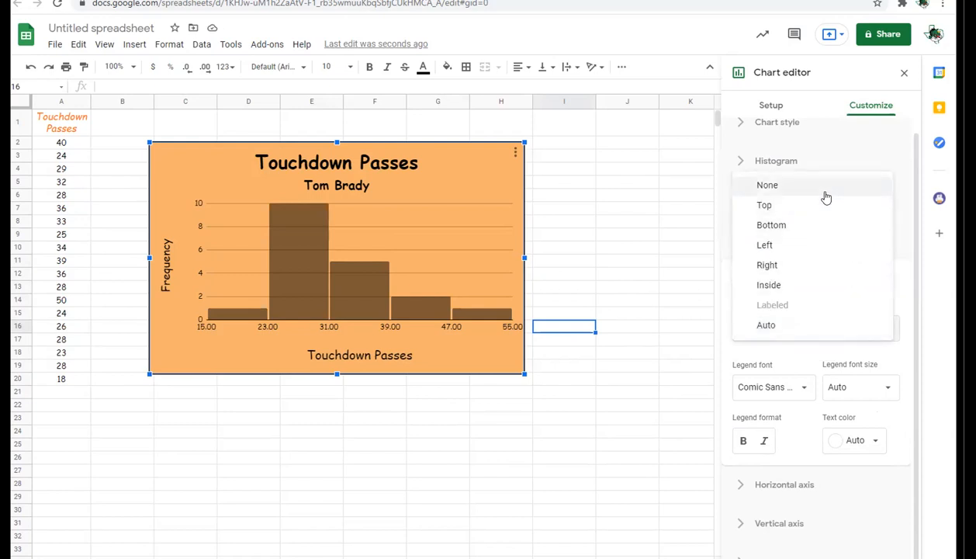
left_click(822, 227)
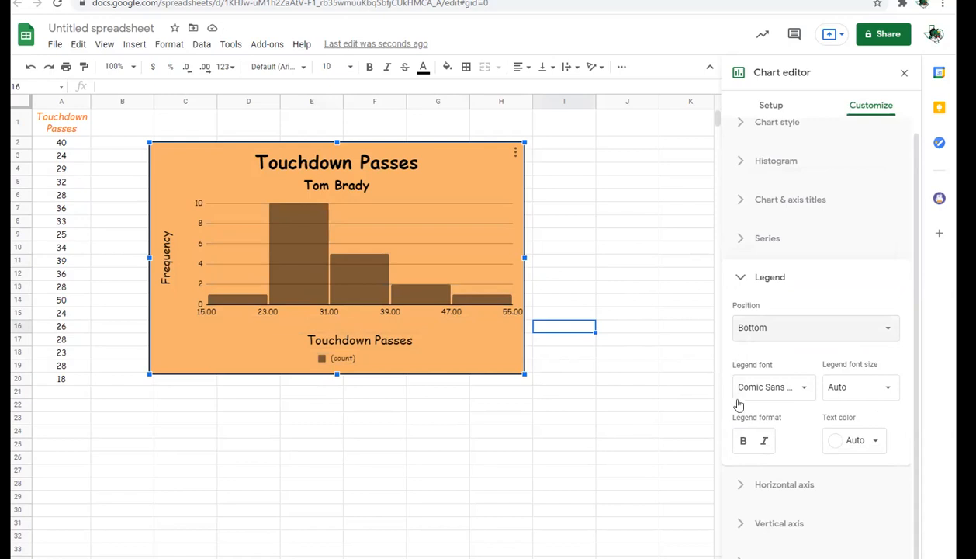
Step: Slant the histogram's horizontal axis labels at 30°
left_click(771, 487)
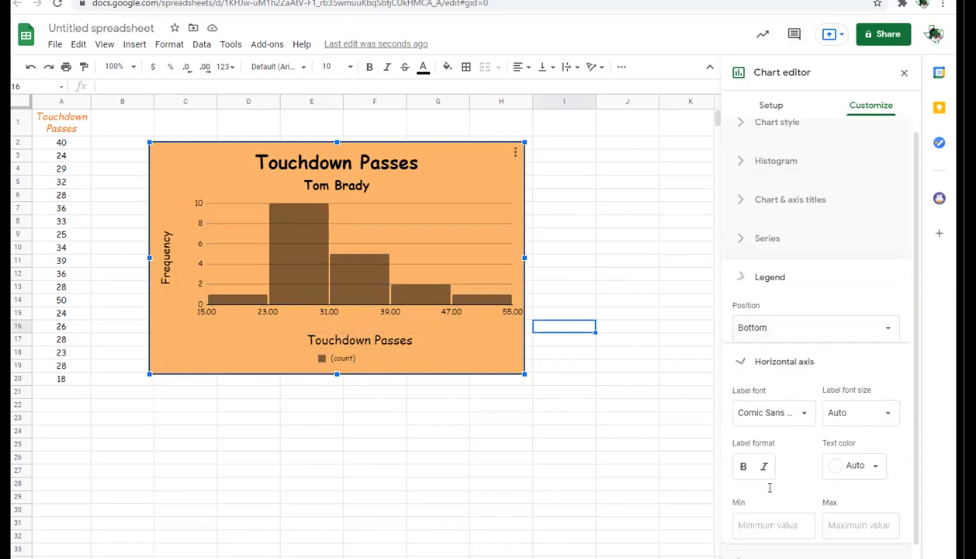
scroll(776, 457, "down", 1)
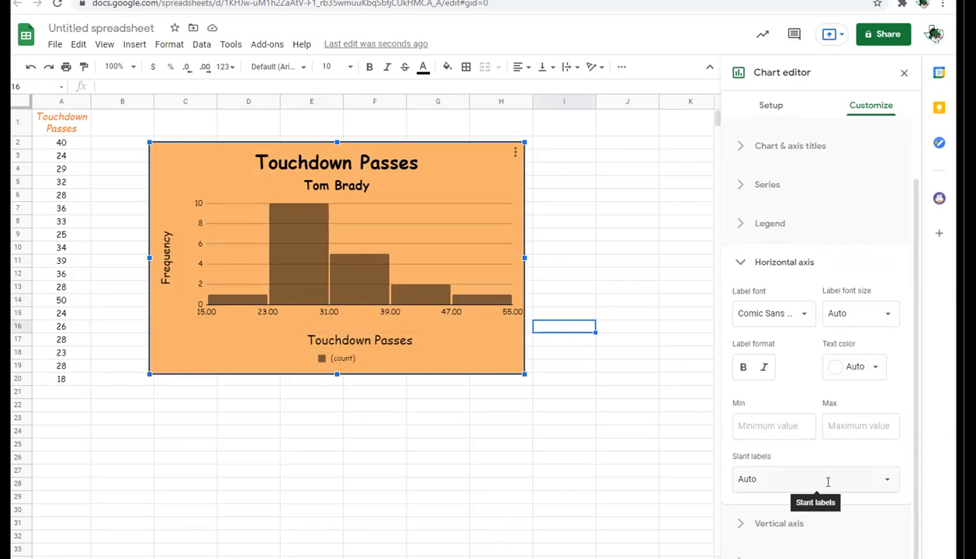
left_click(888, 482)
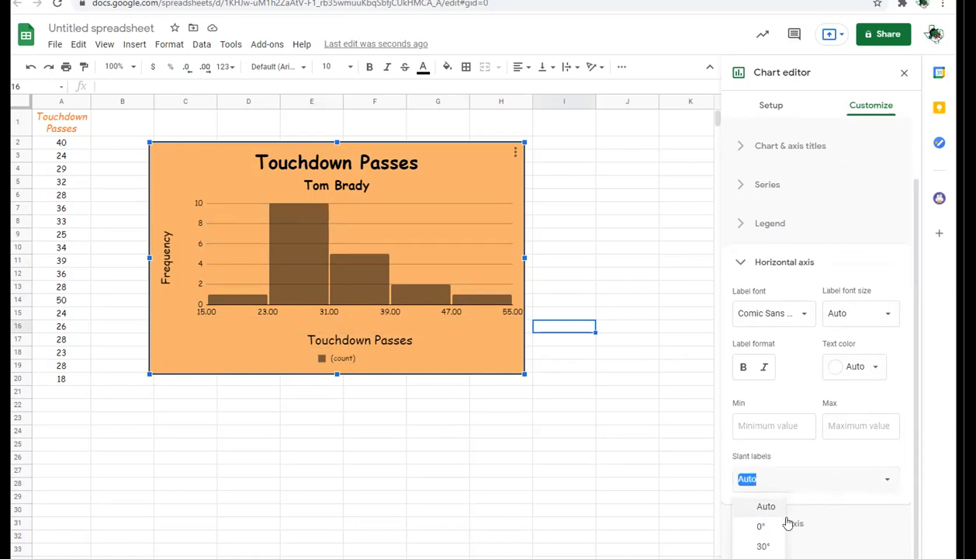
left_click(764, 546)
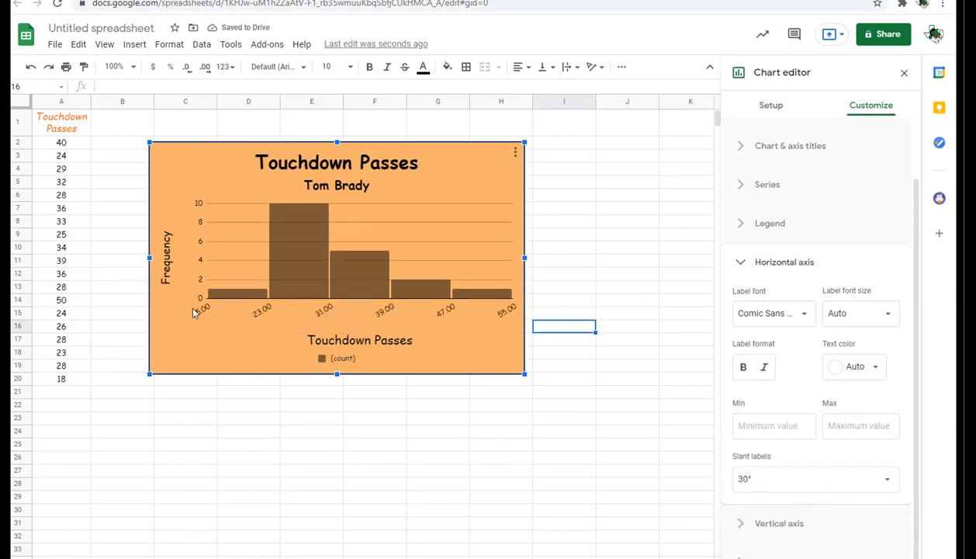
scroll(496, 431, "down", 3)
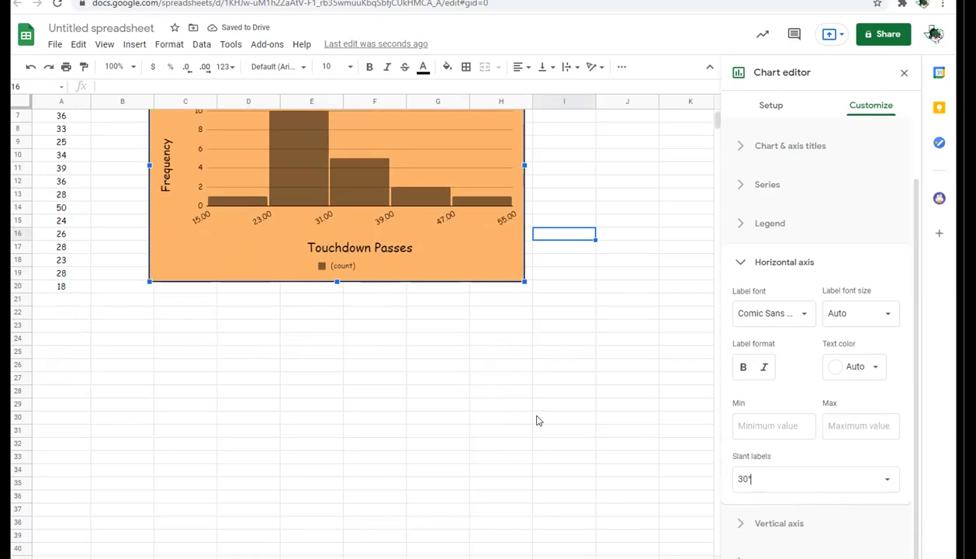
scroll(512, 412, "up", 2)
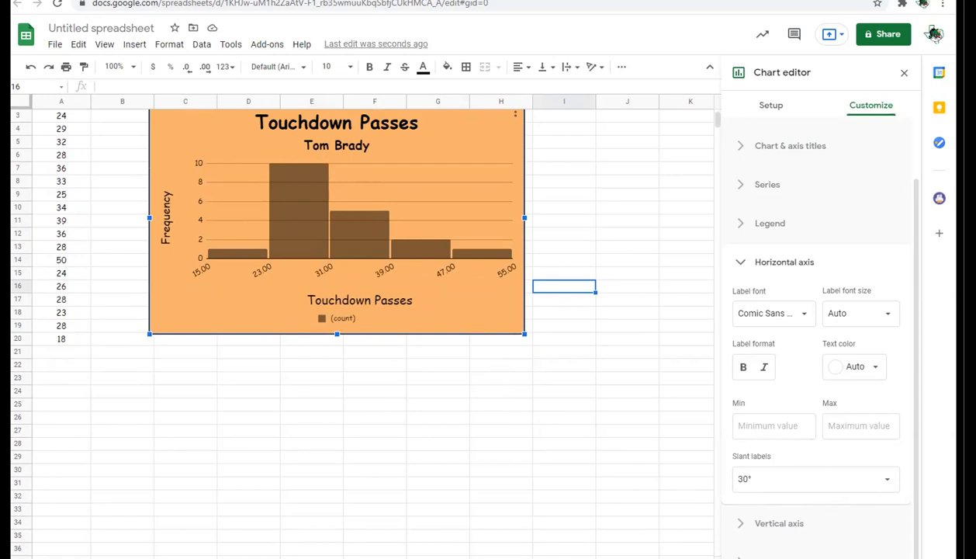
Step: Try a scale factor of 0.1 on the histogram's vertical axis and restore it to Default
left_click(779, 525)
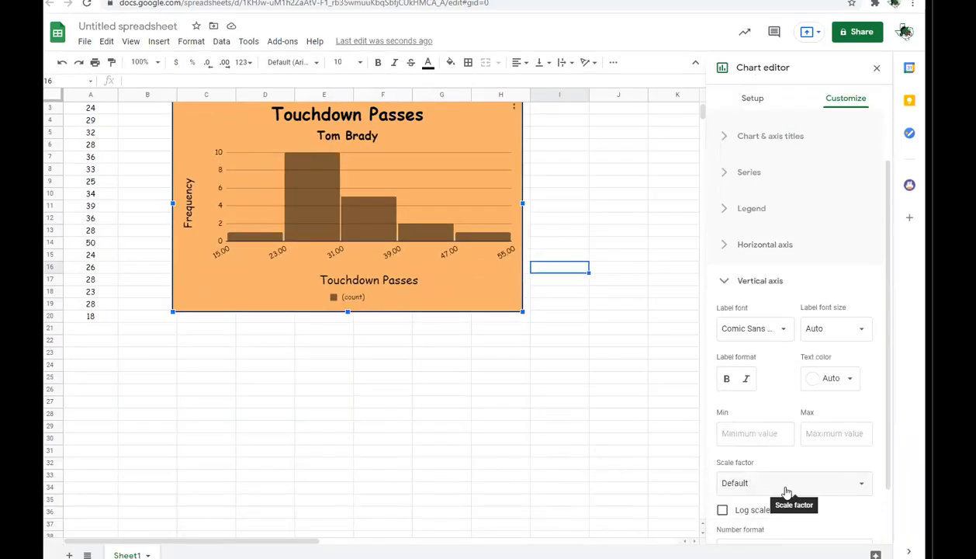
left_click(786, 485)
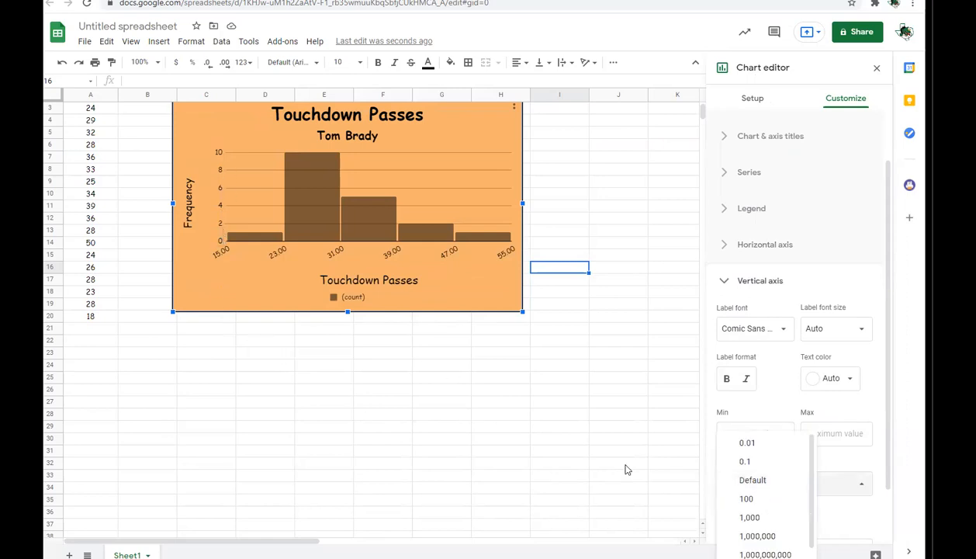
left_click(769, 432)
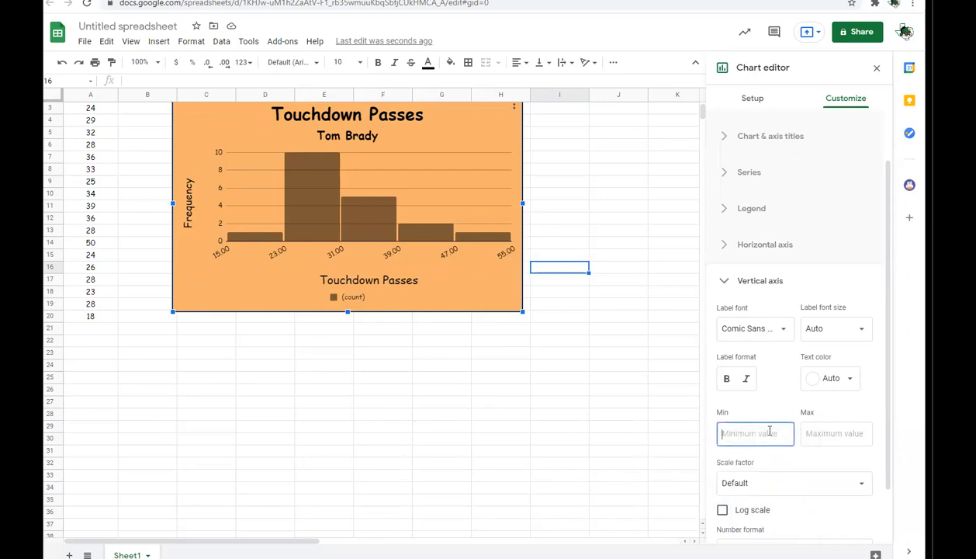
left_click(759, 487)
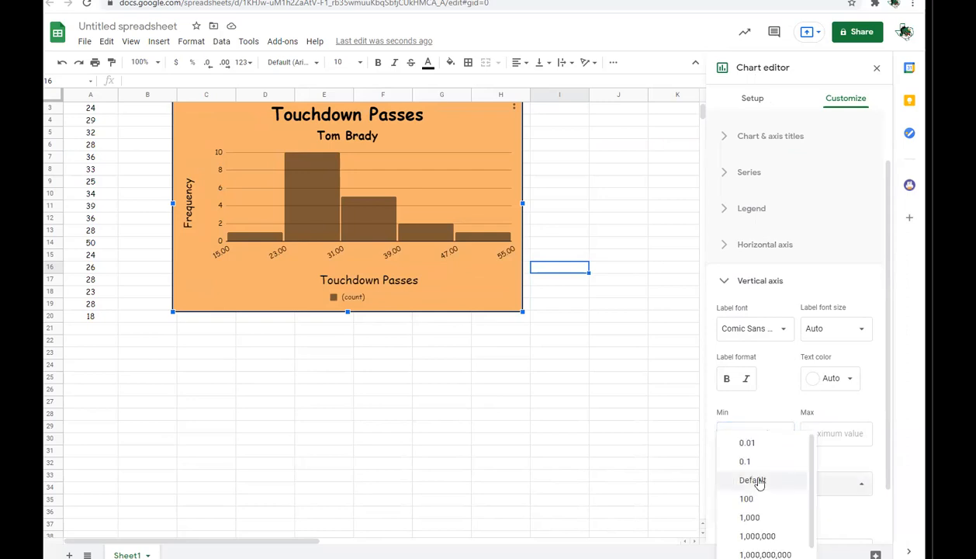
scroll(769, 506, "down", 1)
scroll(760, 481, "up", 1)
left_click(758, 463)
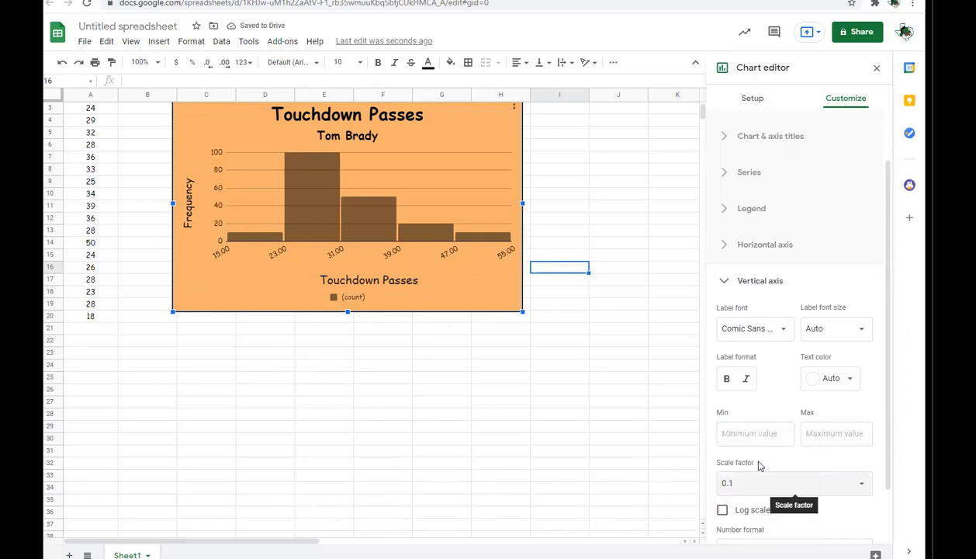
left_click(806, 477)
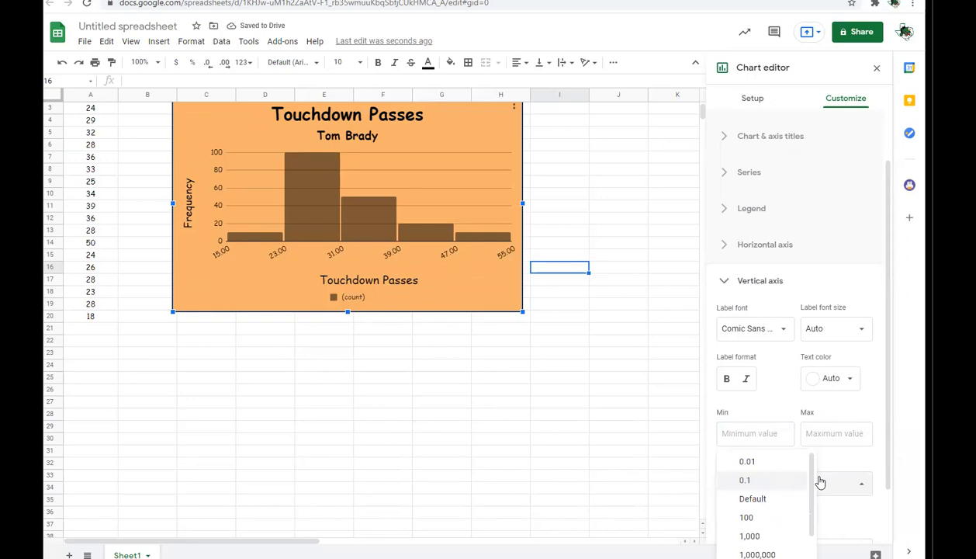
left_click(776, 501)
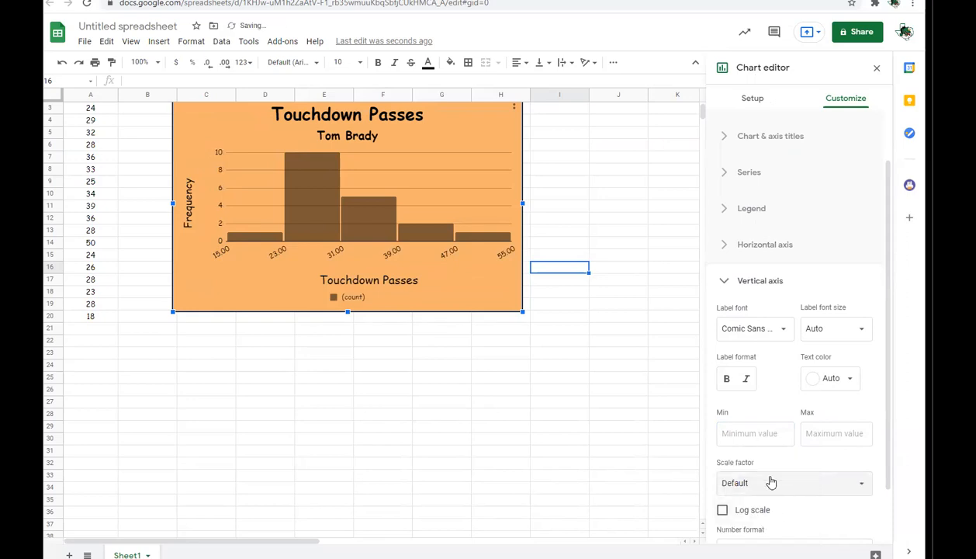
Step: Try minor gridlines, major ticks and minor ticks on the vertical axis, turning each one off again
scroll(752, 488, "down", 2)
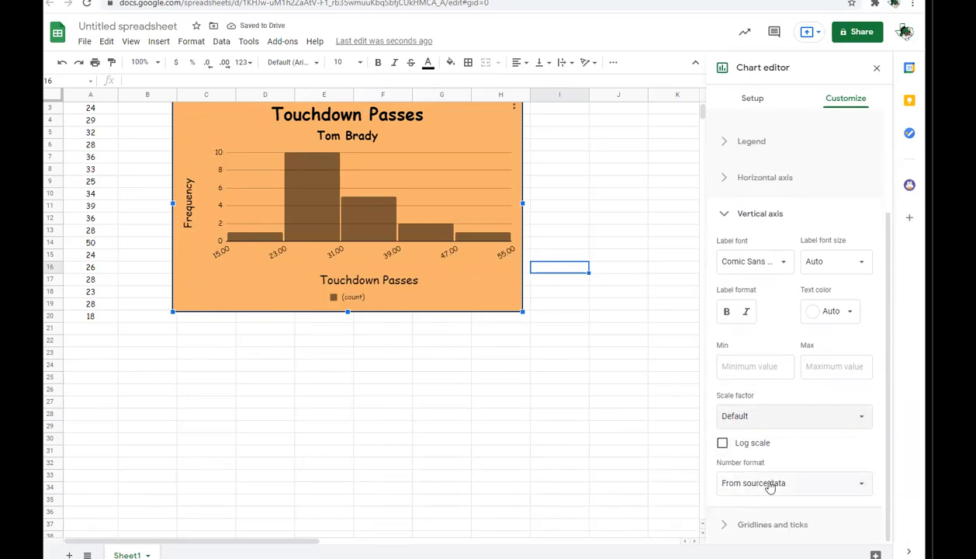
left_click(785, 526)
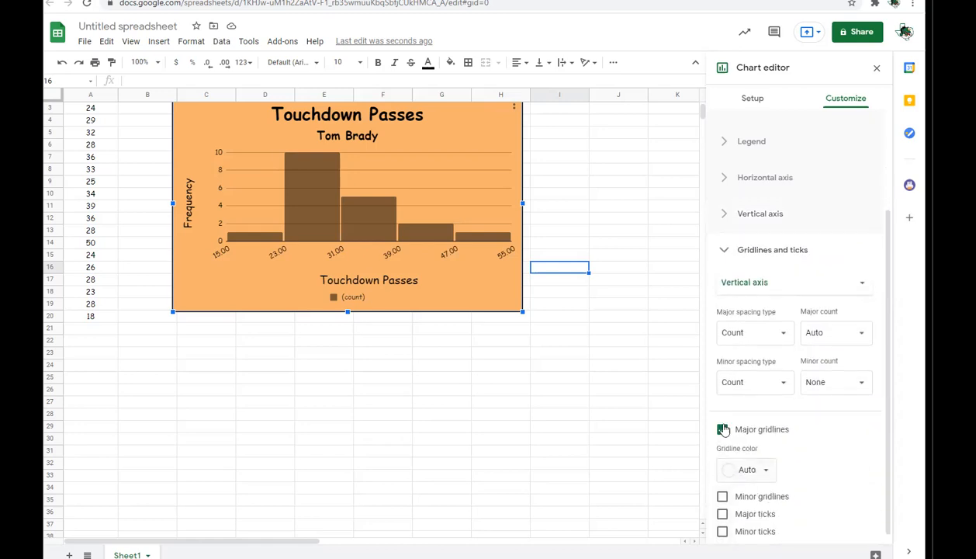
scroll(659, 349, "down", 2)
scroll(672, 354, "up", 3)
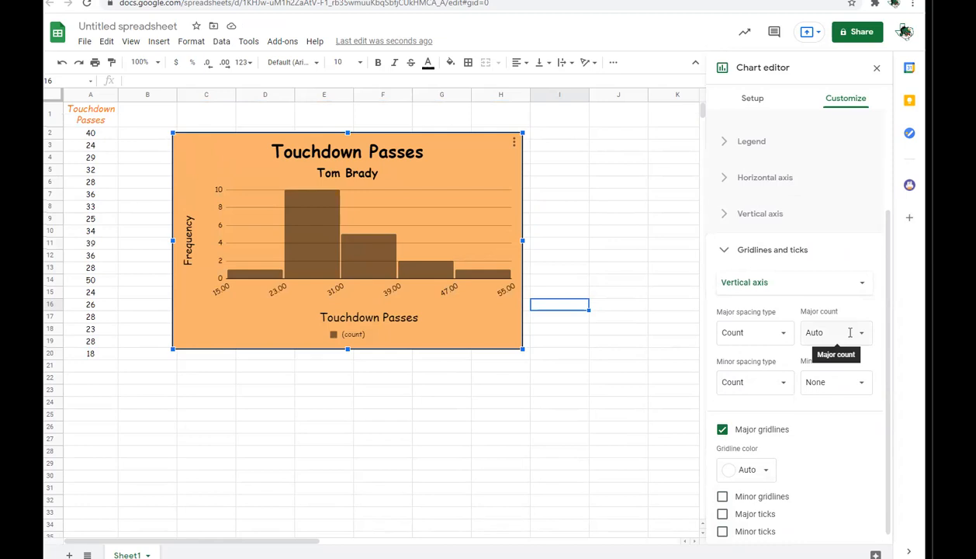
left_click(722, 497)
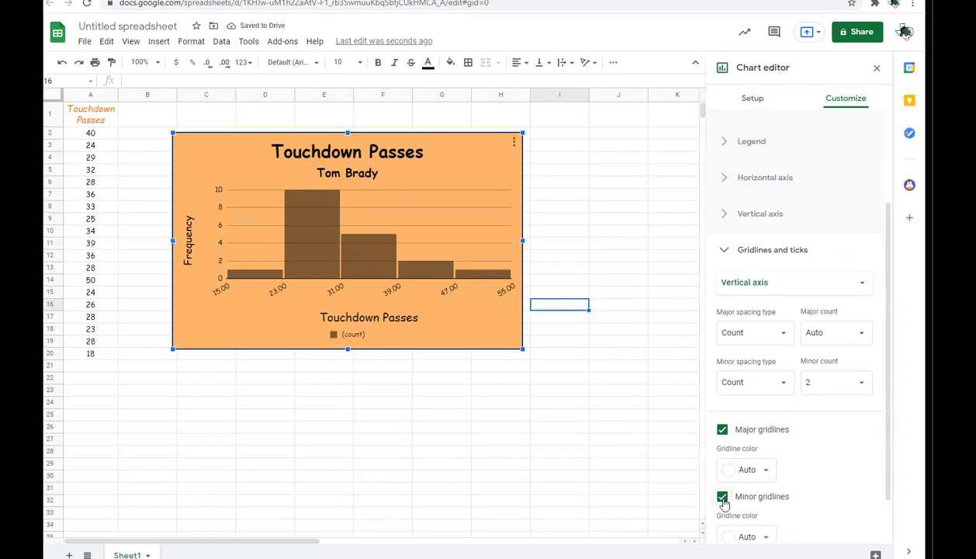
left_click(723, 498)
left_click(723, 515)
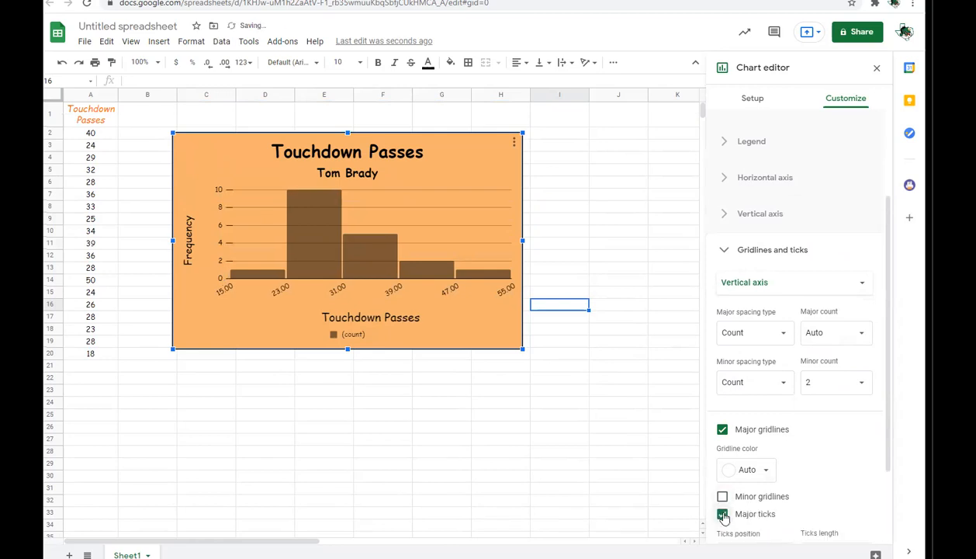
left_click(722, 515)
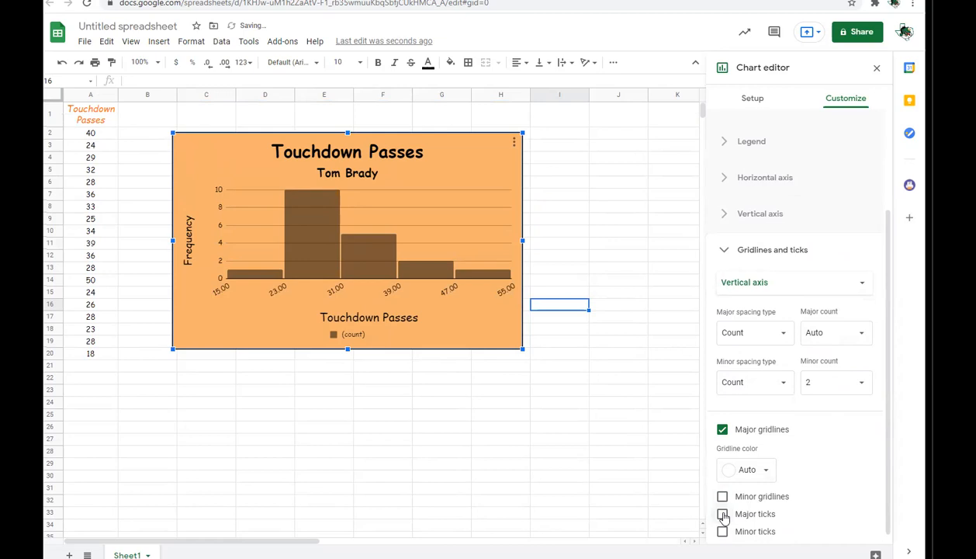
left_click(722, 532)
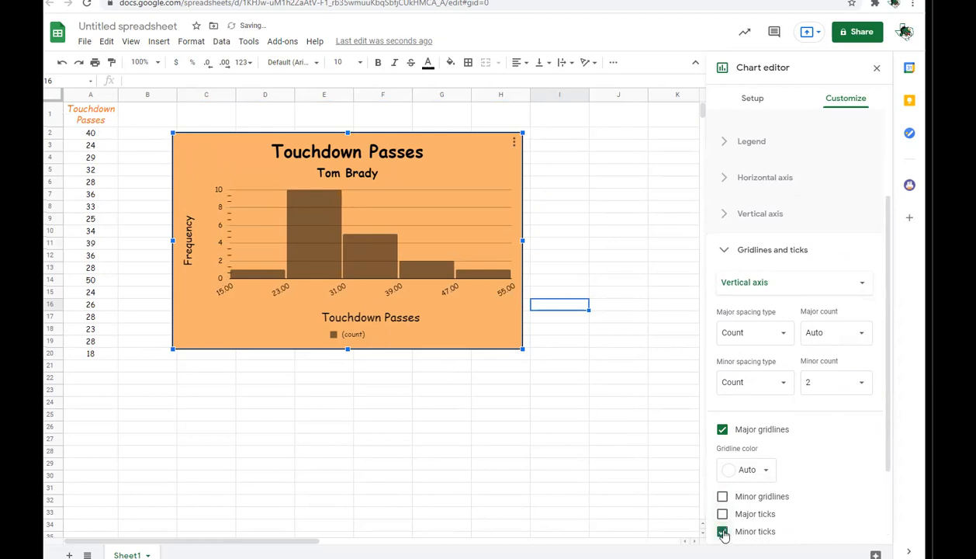
left_click(723, 532)
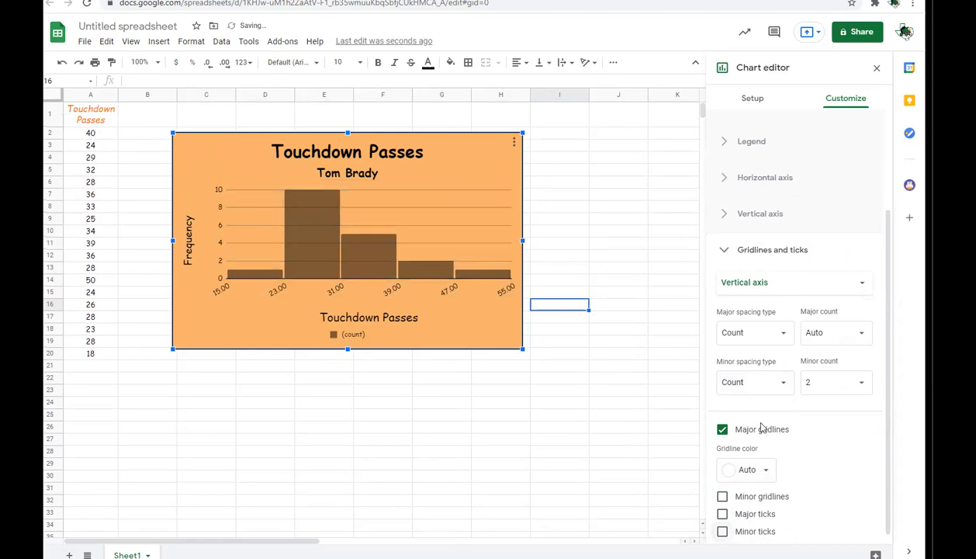
scroll(768, 446, "down", 1)
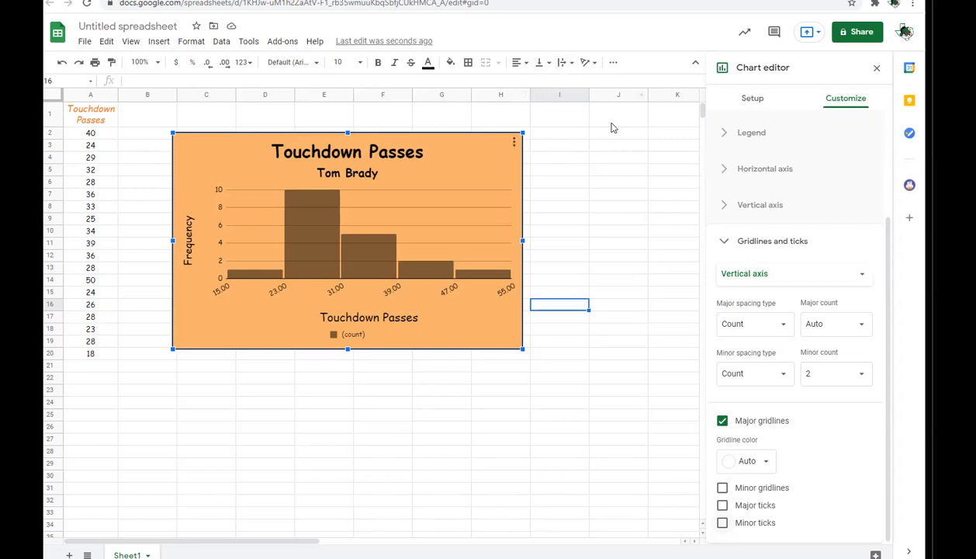
Step: Open the histogram's chart options and look at the available download formats
left_click(514, 146)
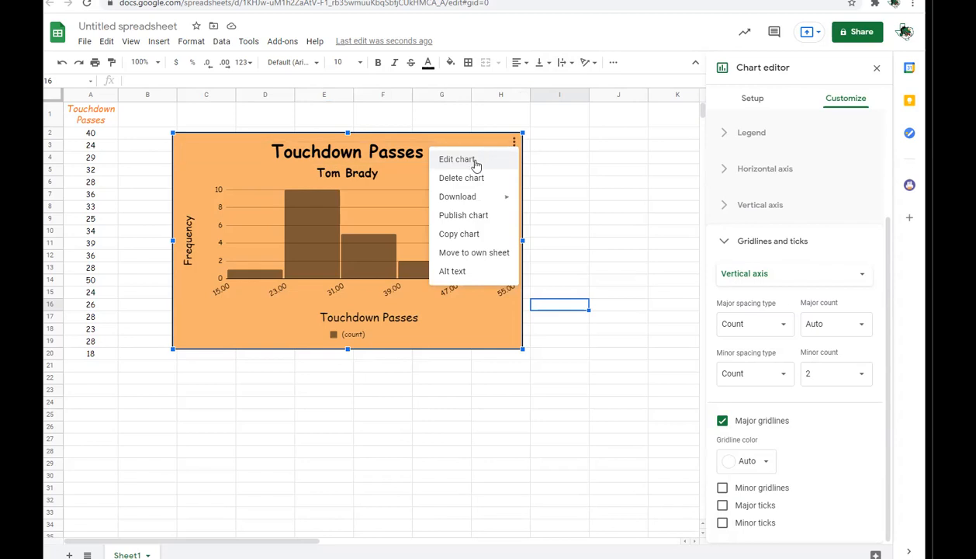
mouse_move(466, 200)
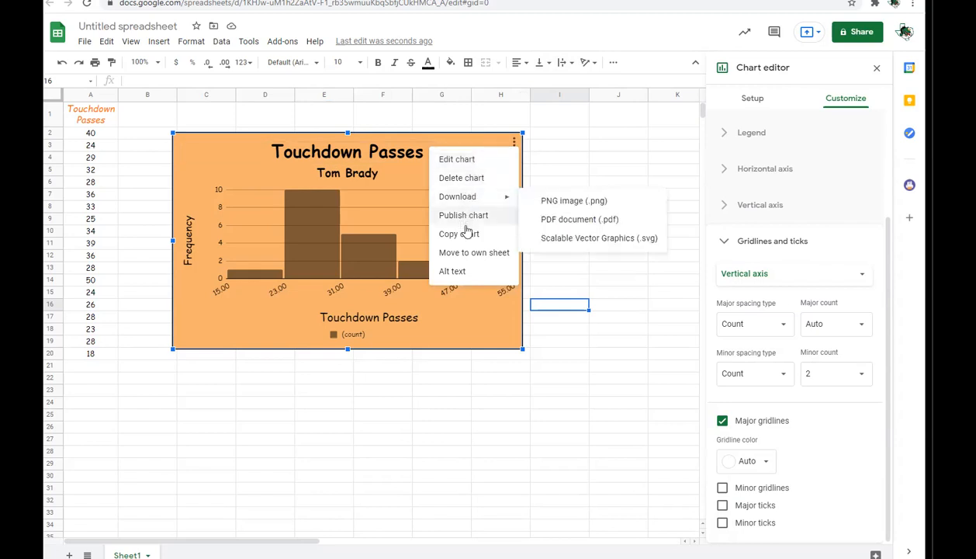